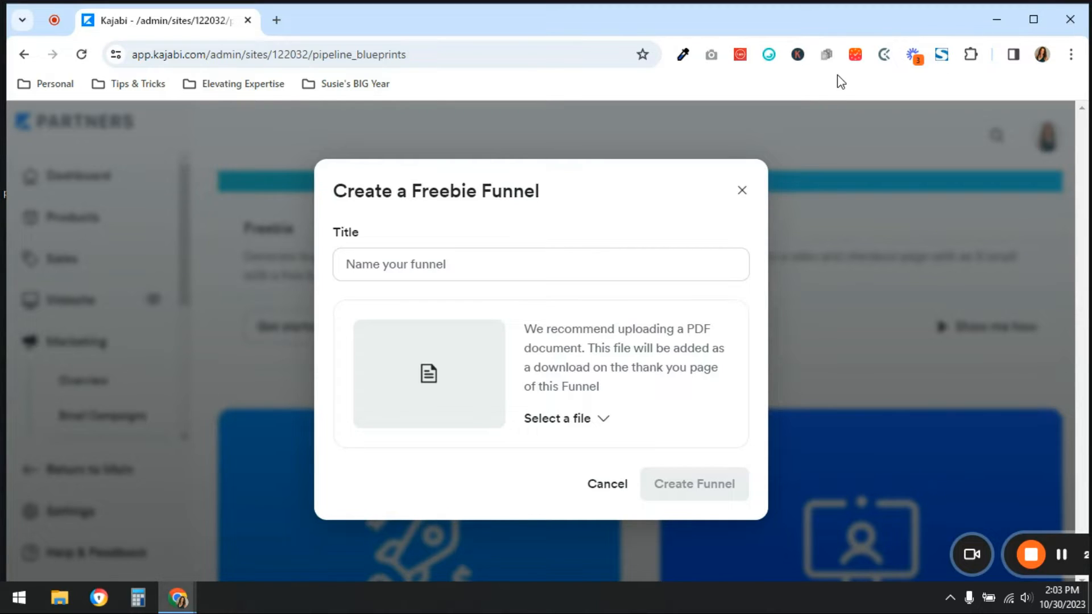
# Title the new freebie funnel "Freebie Funnel" and create it without attaching a file
pyautogui.click(547, 267)
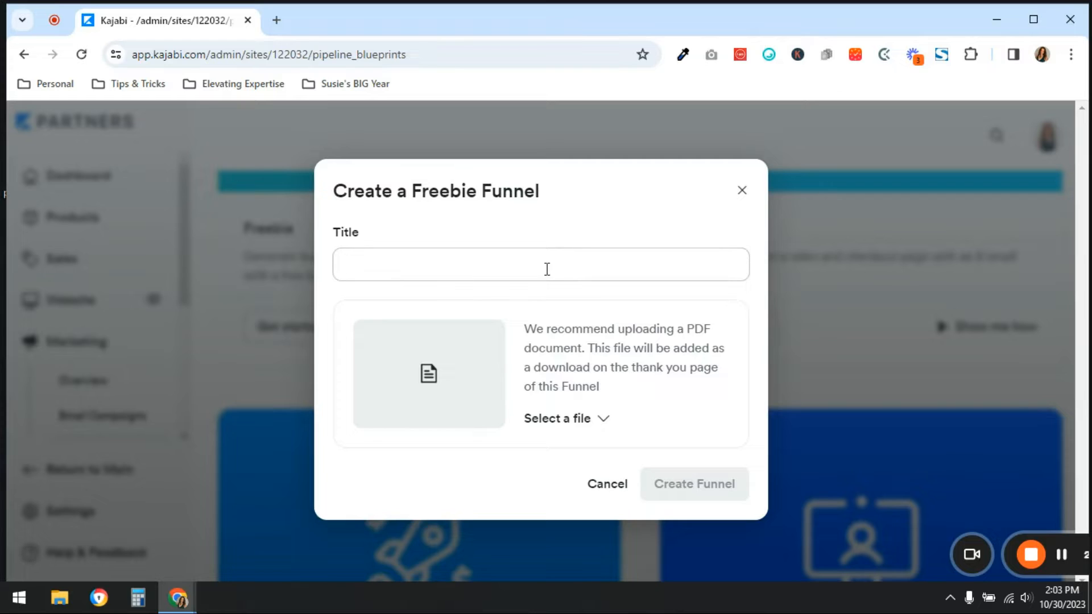
pyautogui.write('Freebie')
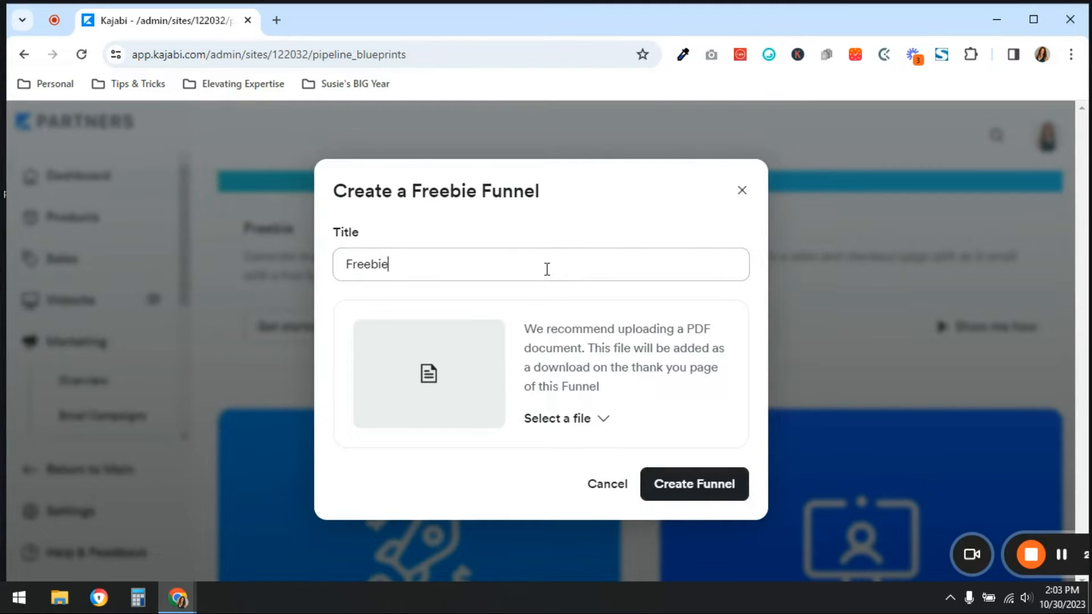
pyautogui.write(' Funnel')
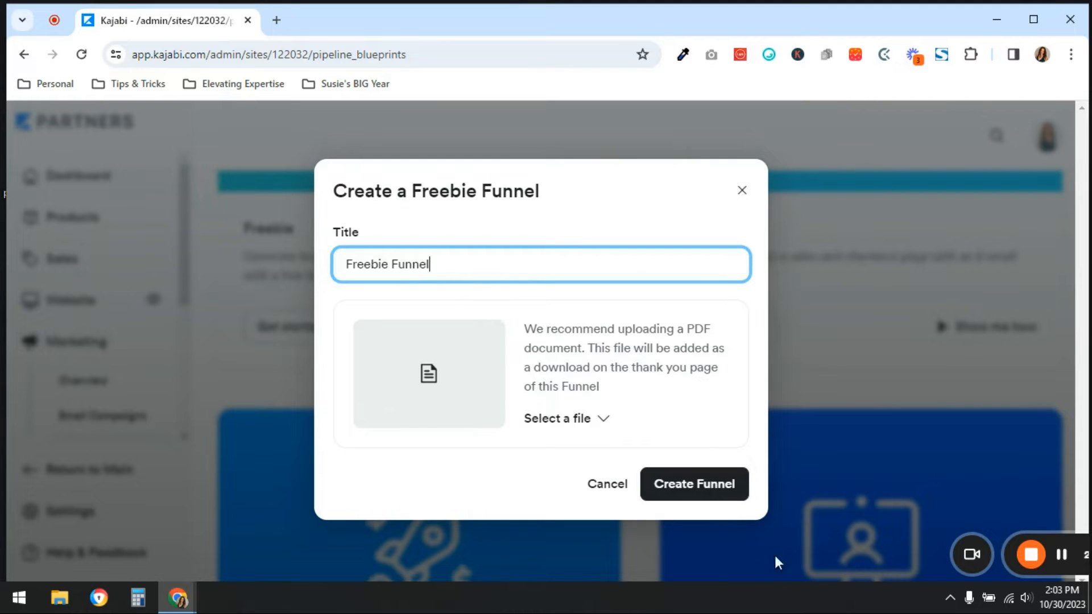
pyautogui.click(699, 488)
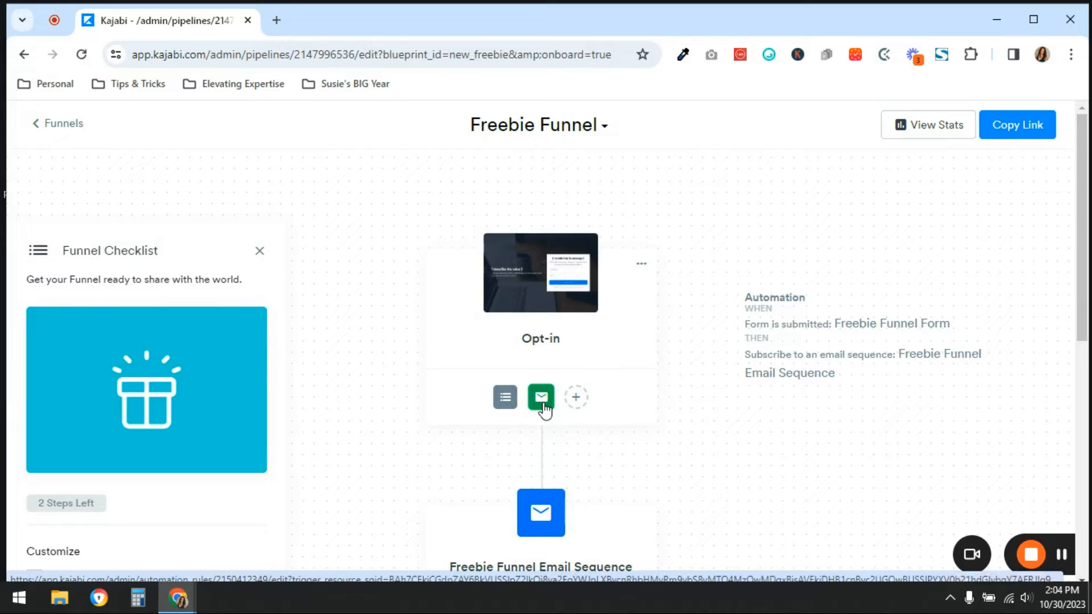
# Examine the funnel's opt-in page with its form and email automation, the email sequence and the Thank You page
pyautogui.scroll(-3, 542, 408)
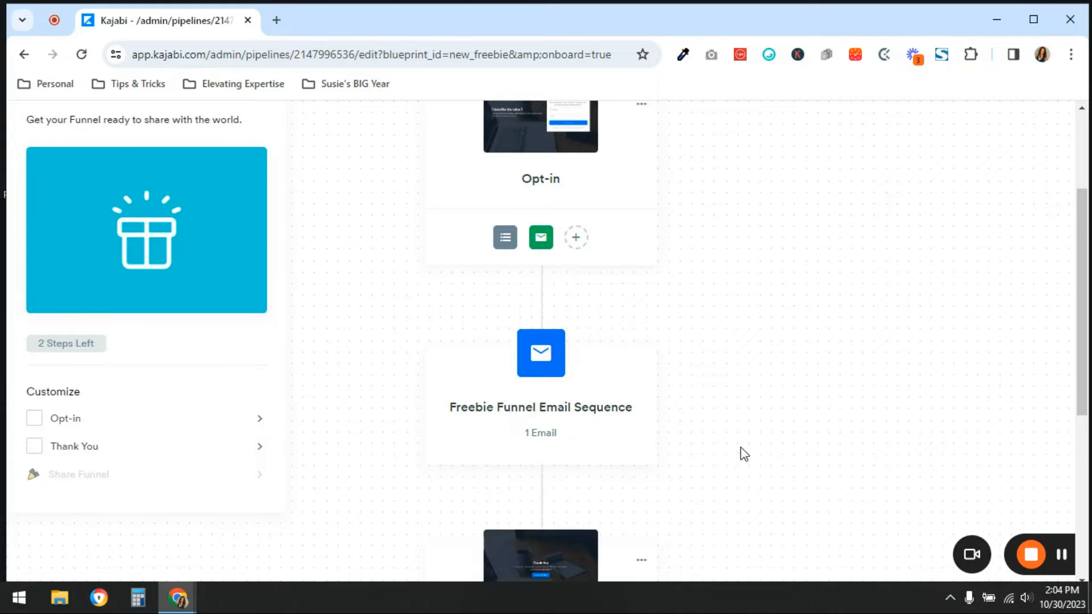
pyautogui.scroll(-4, 742, 451)
pyautogui.moveTo(551, 358)
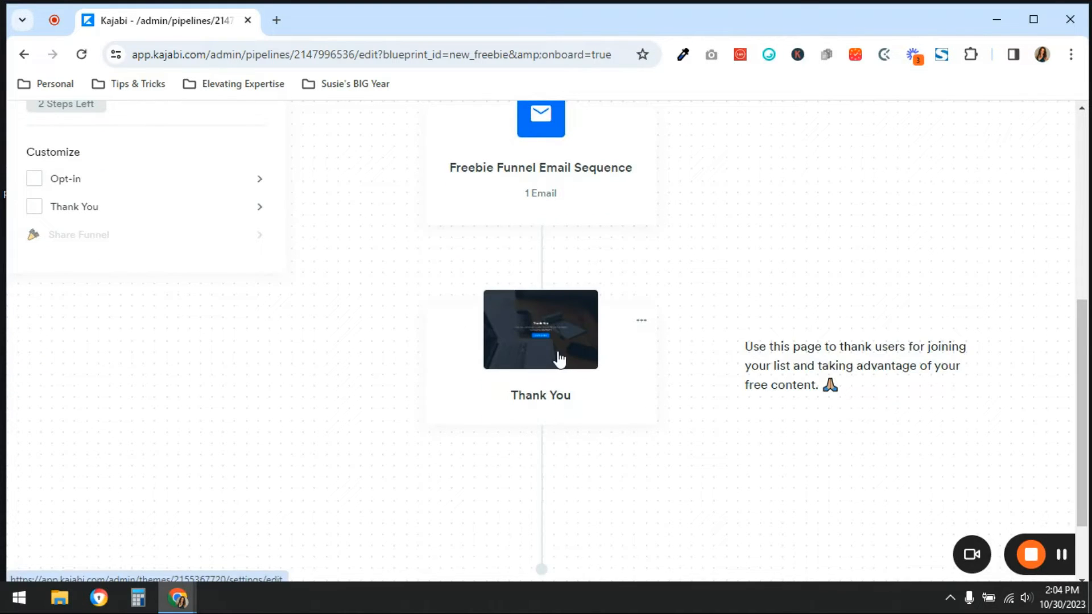
pyautogui.scroll(-1, 612, 438)
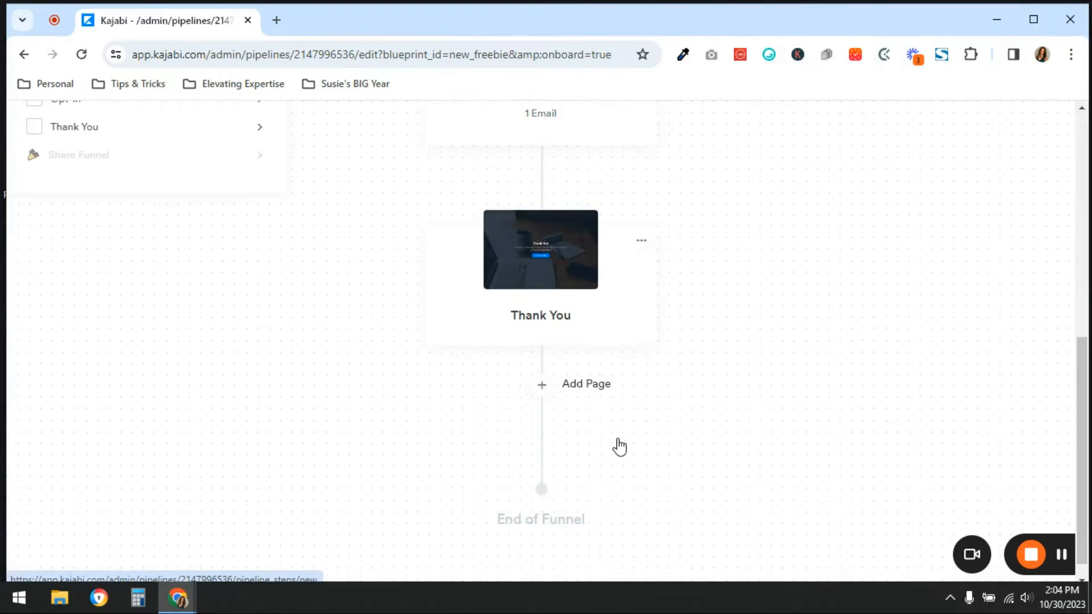
pyautogui.scroll(8, 796, 420)
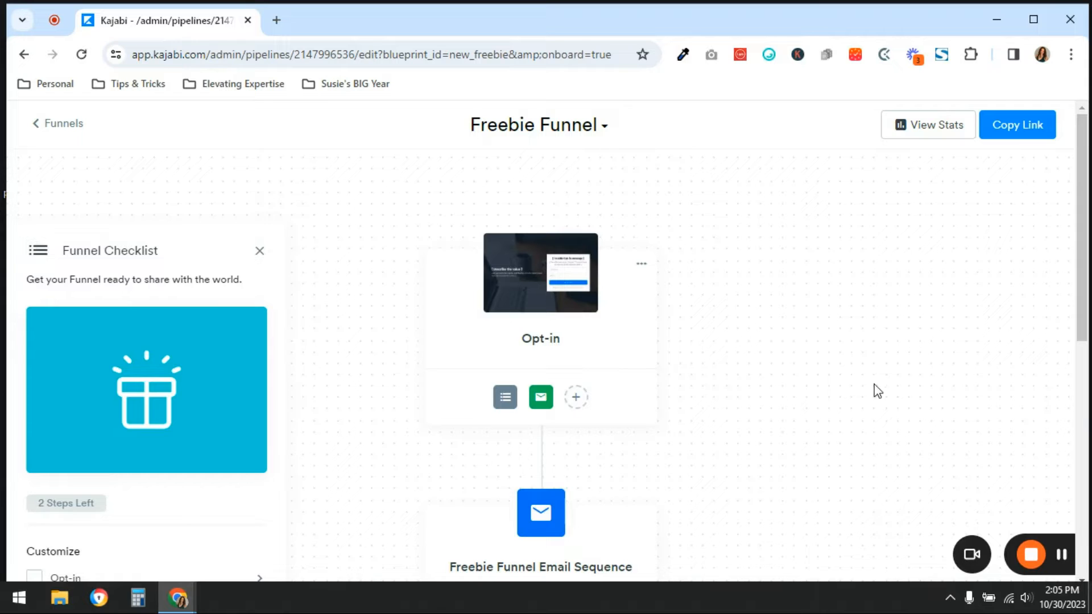
pyautogui.moveTo(601, 328)
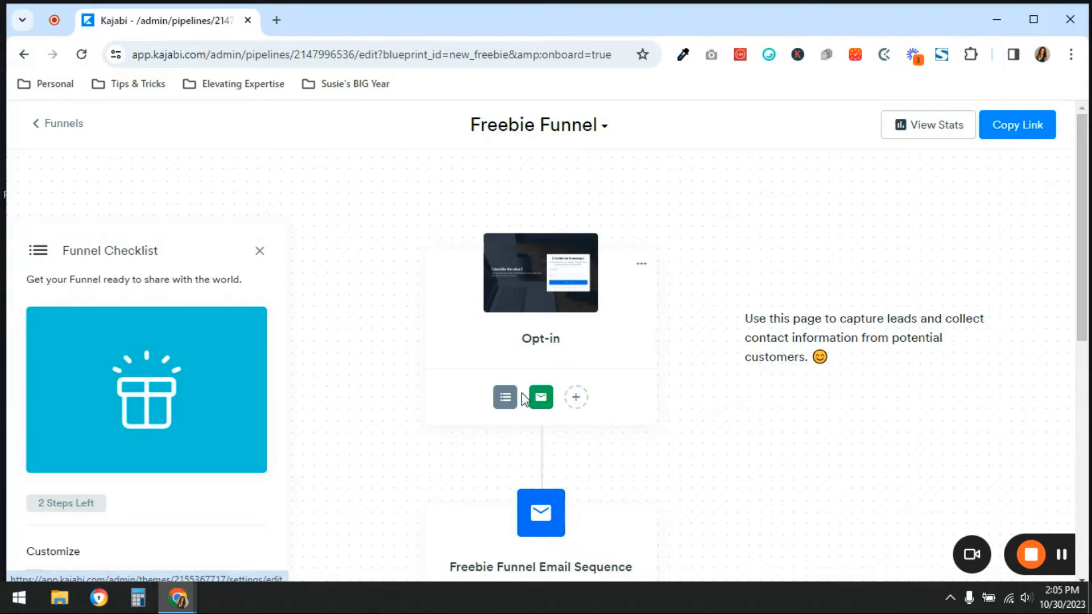
pyautogui.moveTo(508, 411)
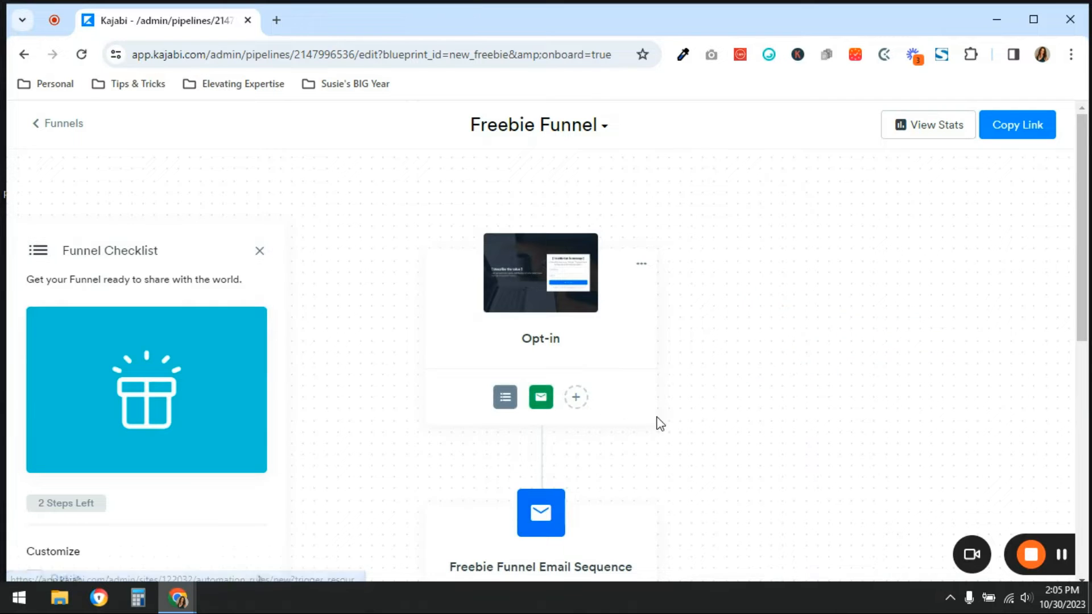
pyautogui.scroll(-3, 659, 423)
pyautogui.scroll(-3, 664, 424)
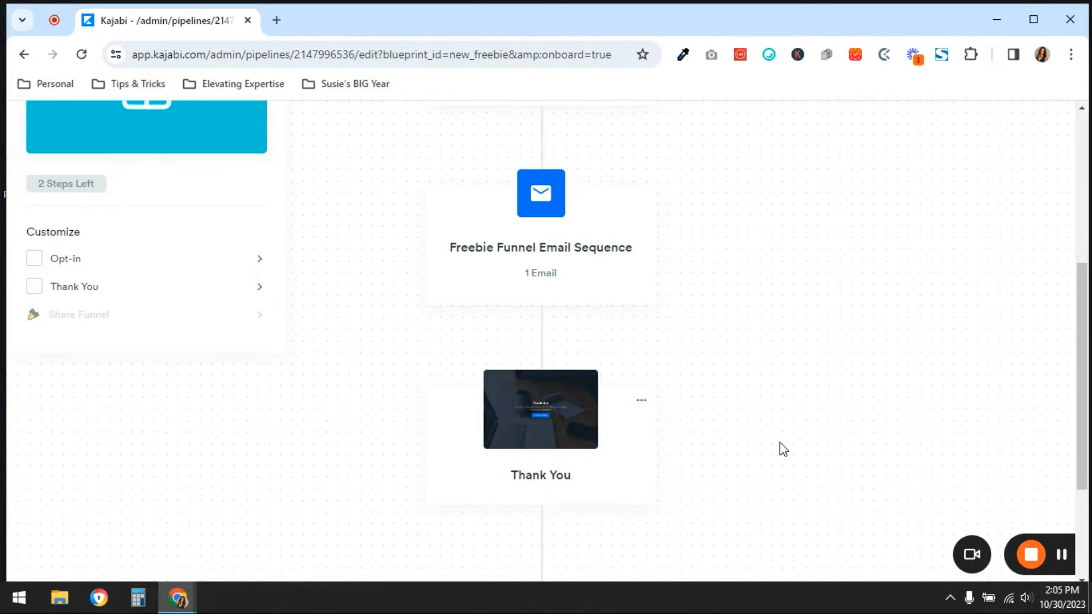
# View the funnel's stats for its pages, and close them again
pyautogui.scroll(6, 785, 446)
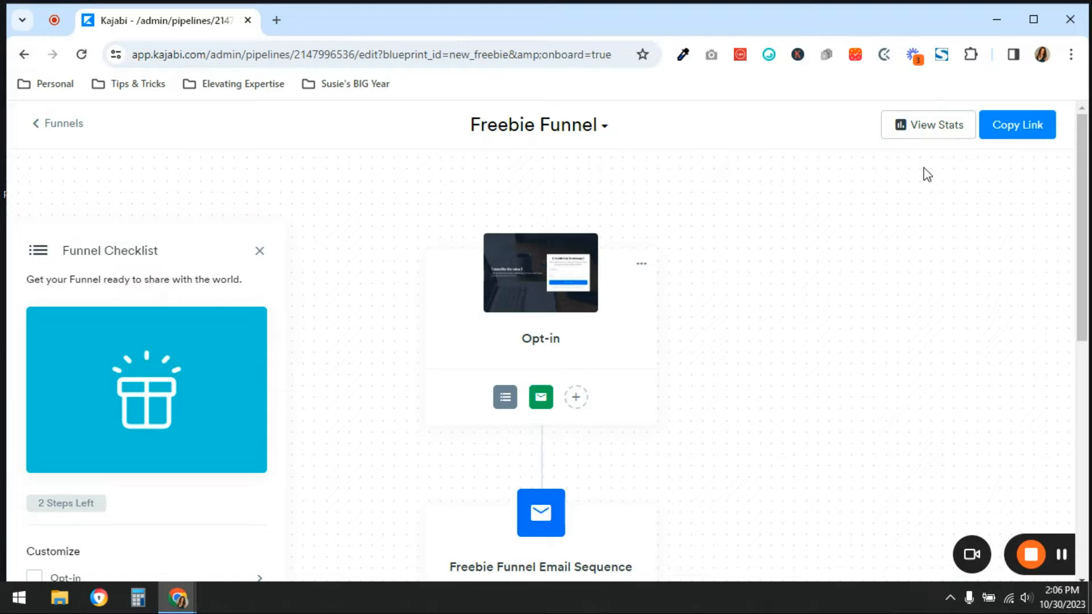
pyautogui.click(922, 132)
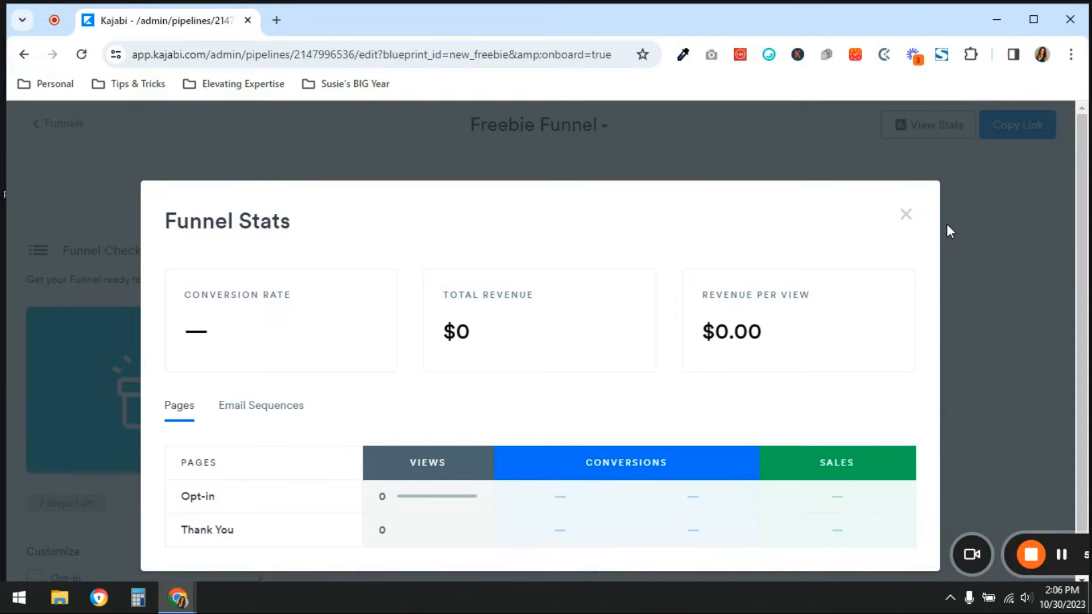
pyautogui.click(907, 216)
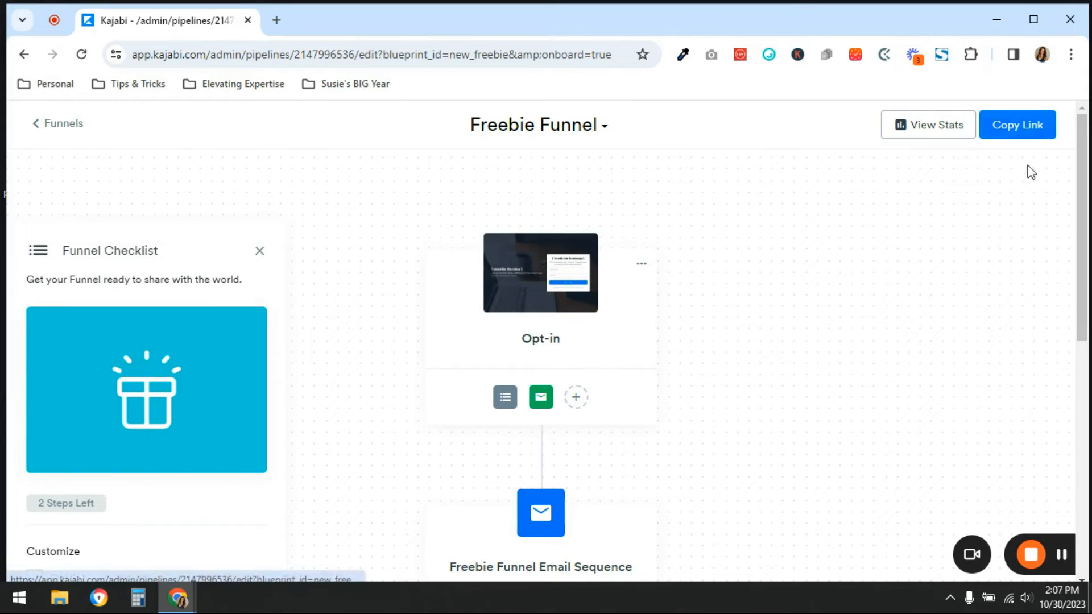
# Copy the funnel's link and open the Kajabi partner dashboard in a new browser tab
pyautogui.click(1030, 136)
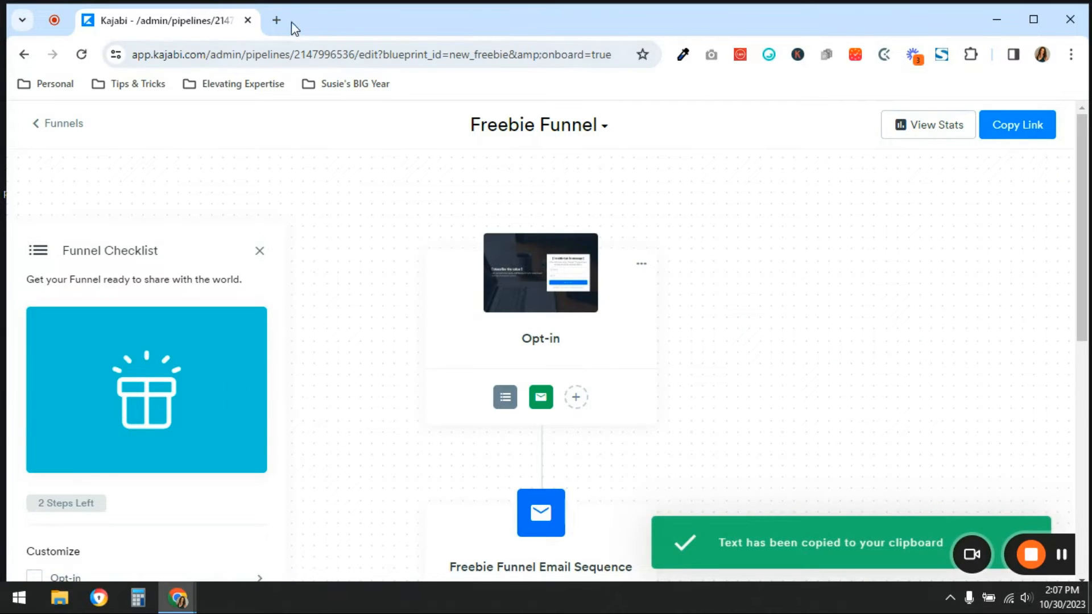
pyautogui.click(277, 20)
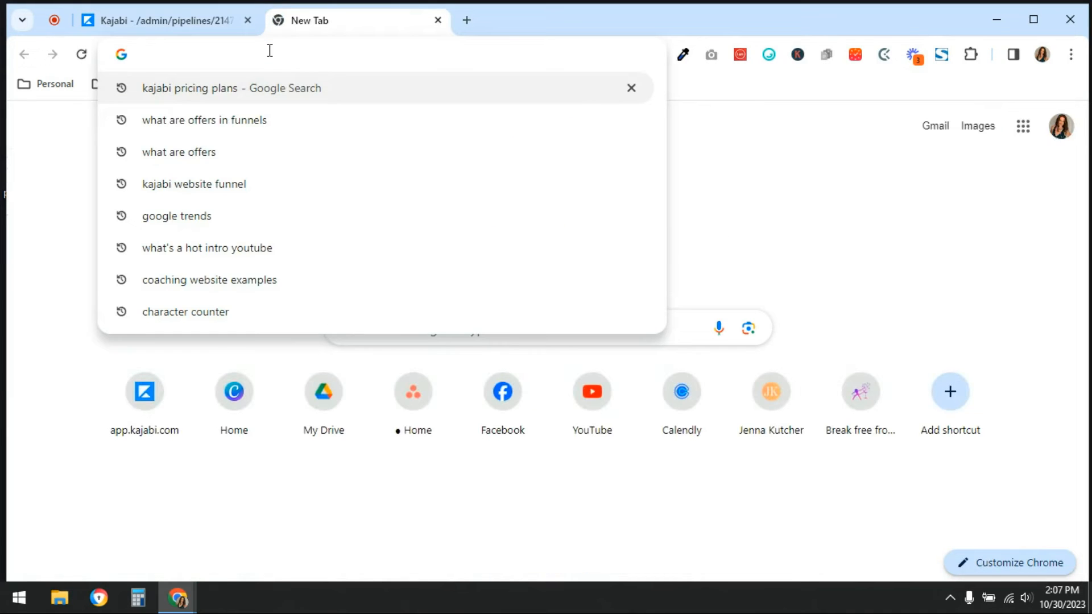
pyautogui.hotkey('ctrl', 'v')
pyautogui.press('Return')
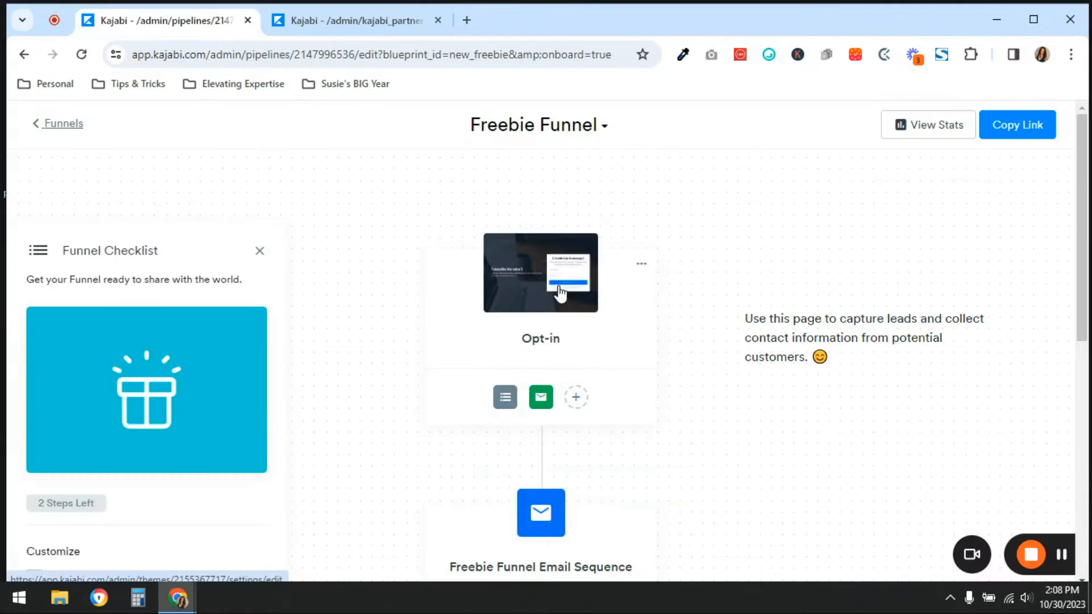
# In the browser tab with the partner dashboard, go to the website's pages and show the funnels
pyautogui.scroll(-7, 565, 289)
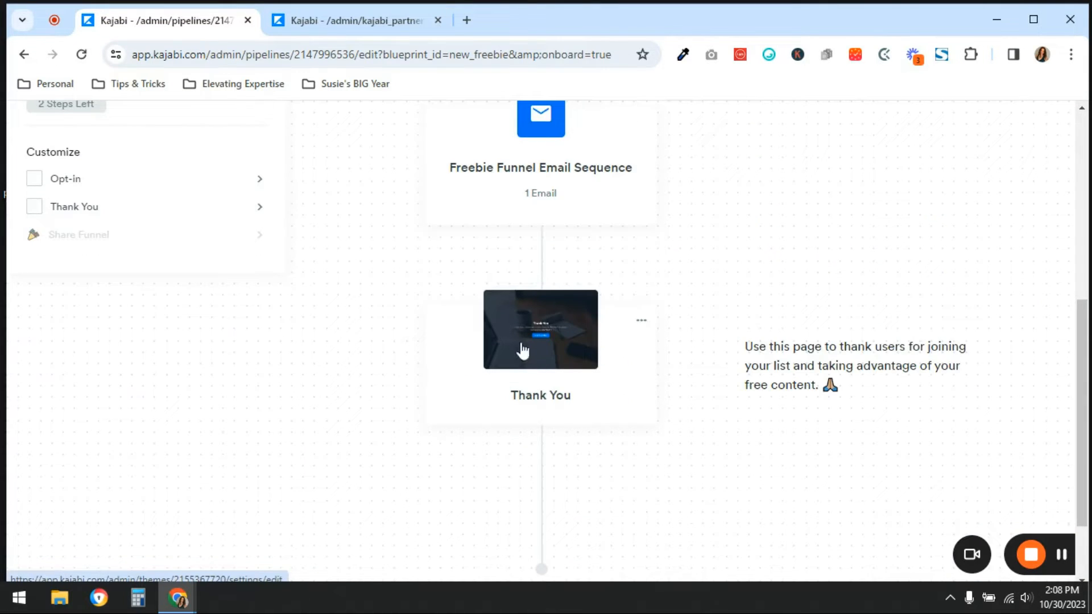
pyautogui.scroll(7, 611, 341)
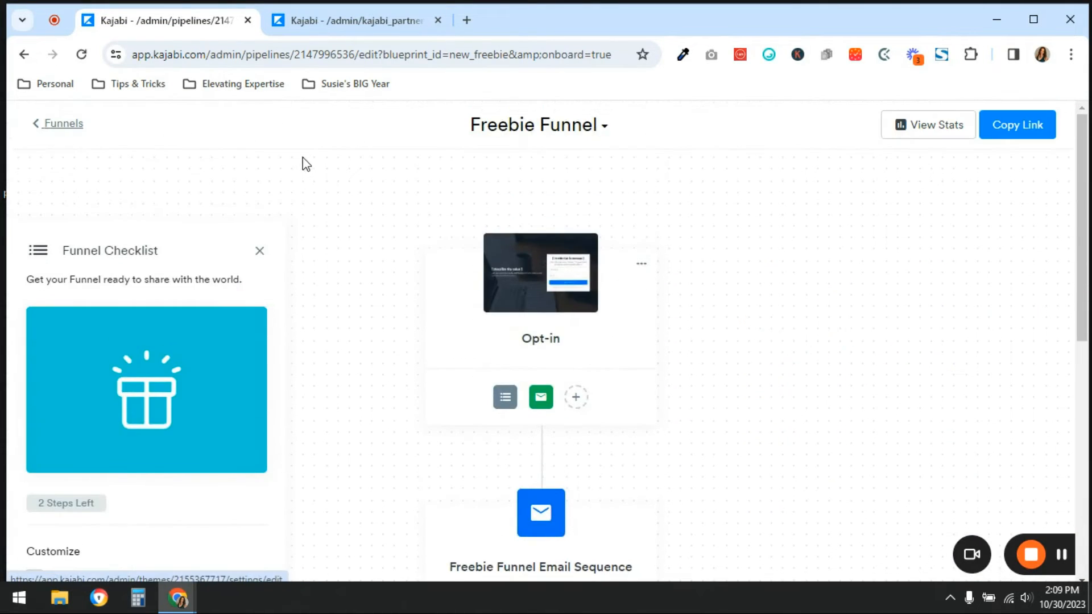
pyautogui.click(330, 22)
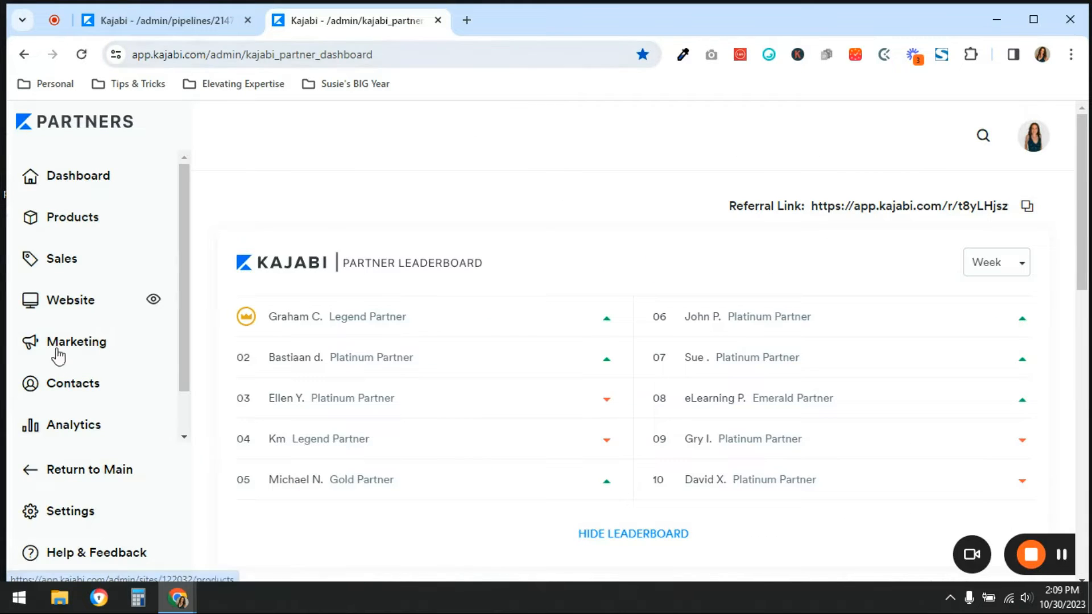
pyautogui.click(68, 307)
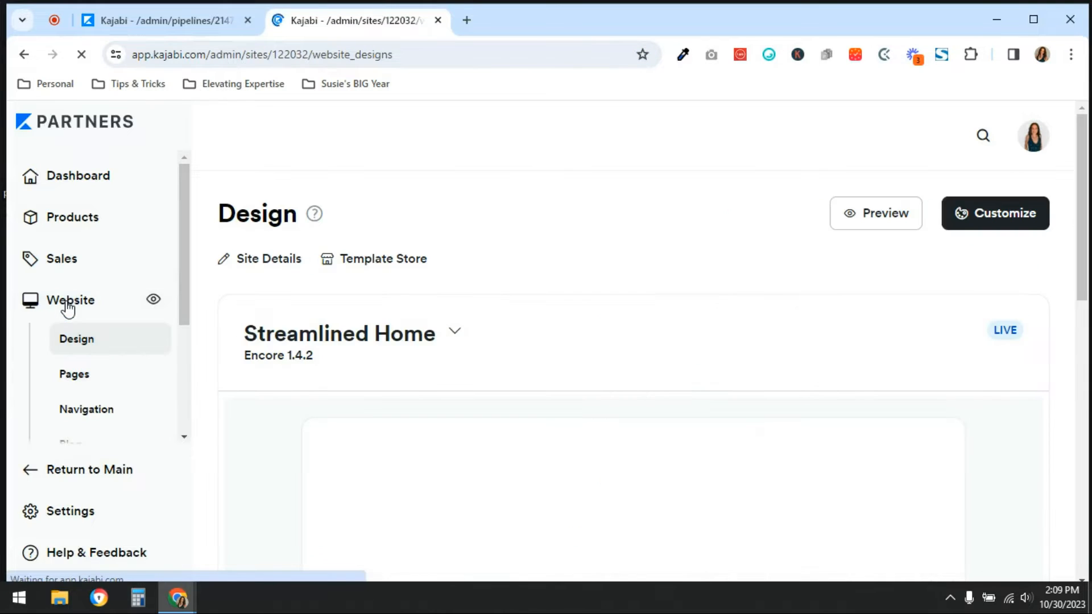
pyautogui.click(76, 373)
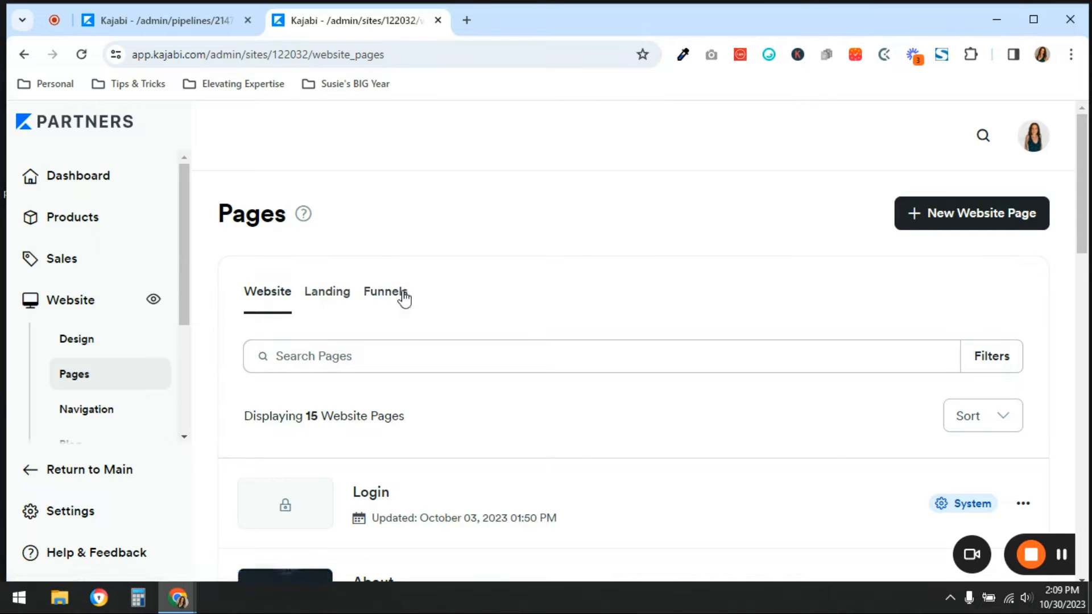
pyautogui.click(371, 295)
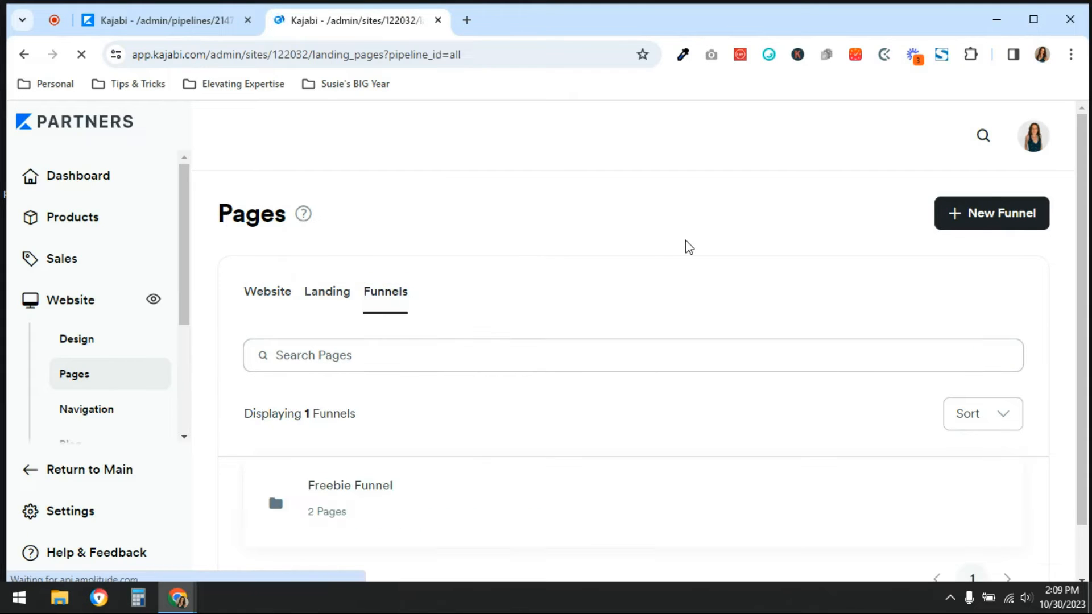
# Duplicate the Thank You page from the Freebie Funnel folder
pyautogui.scroll(-1, 688, 245)
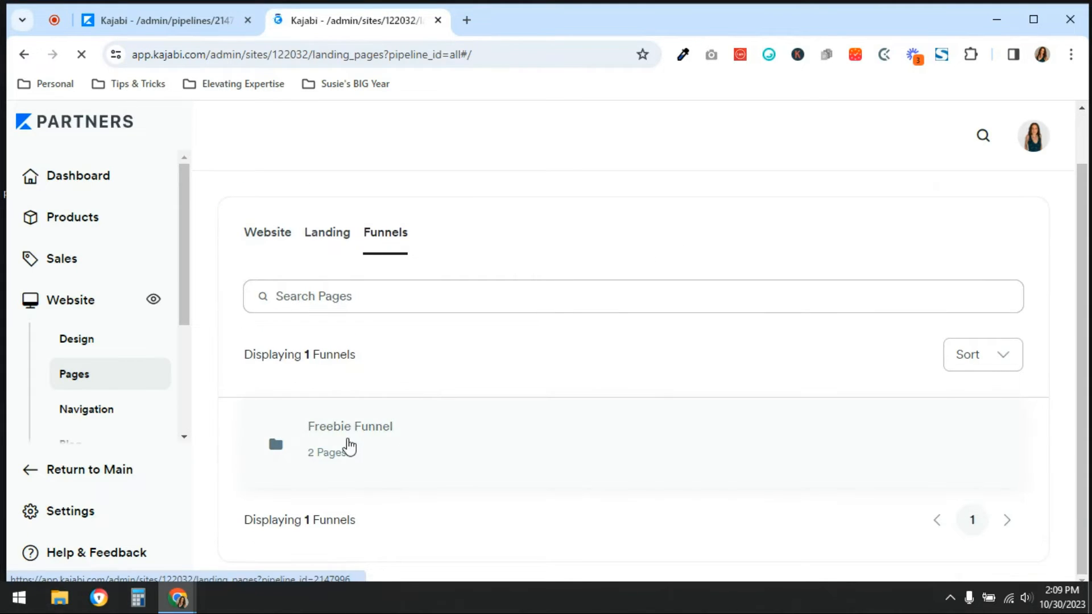
pyautogui.click(362, 433)
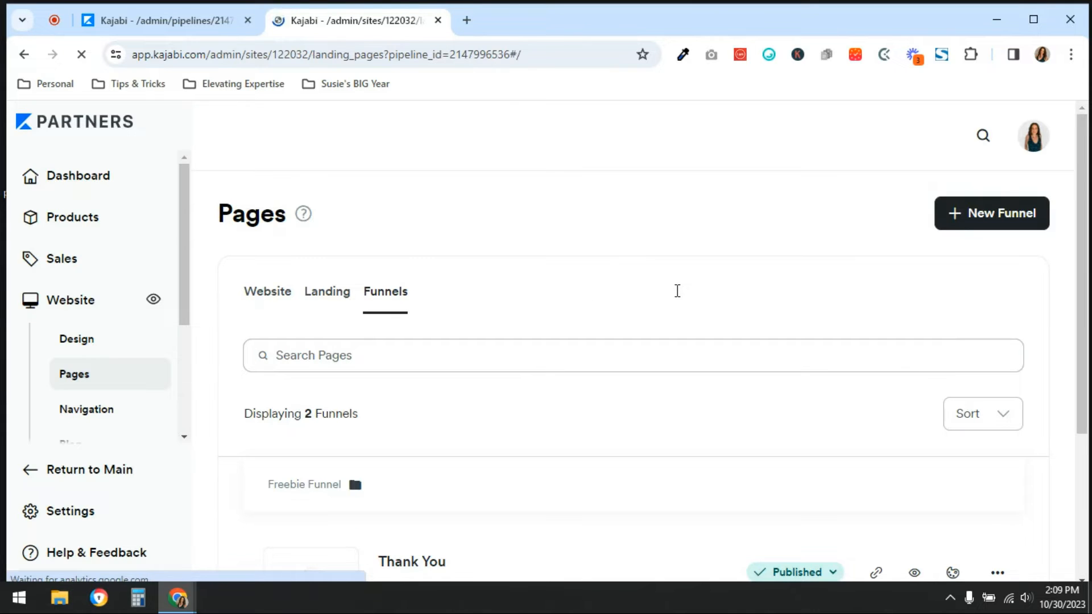
pyautogui.scroll(-4, 677, 291)
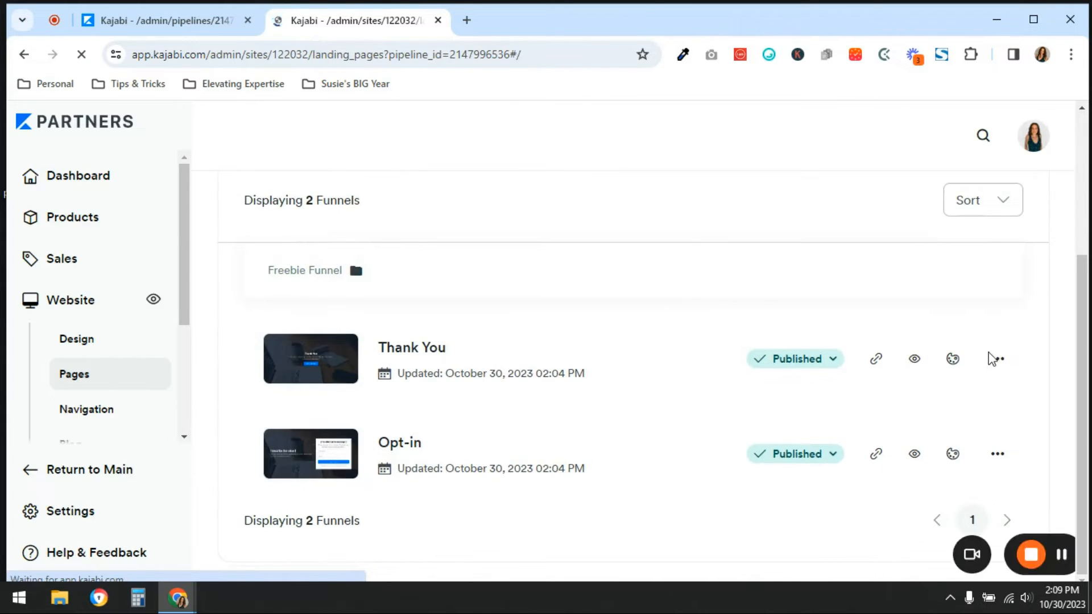
pyautogui.click(998, 359)
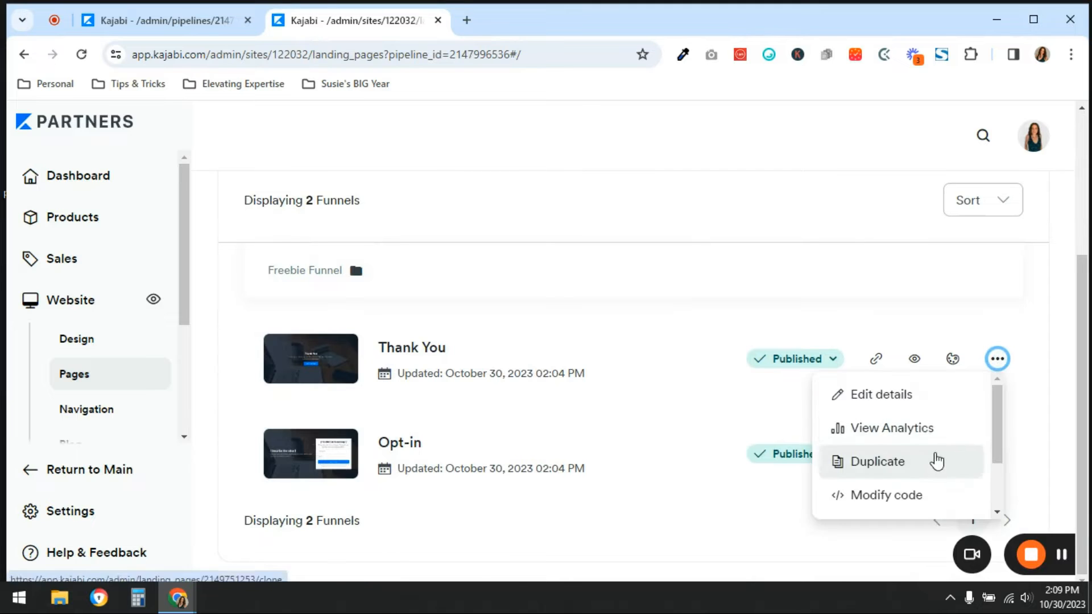
pyautogui.click(934, 456)
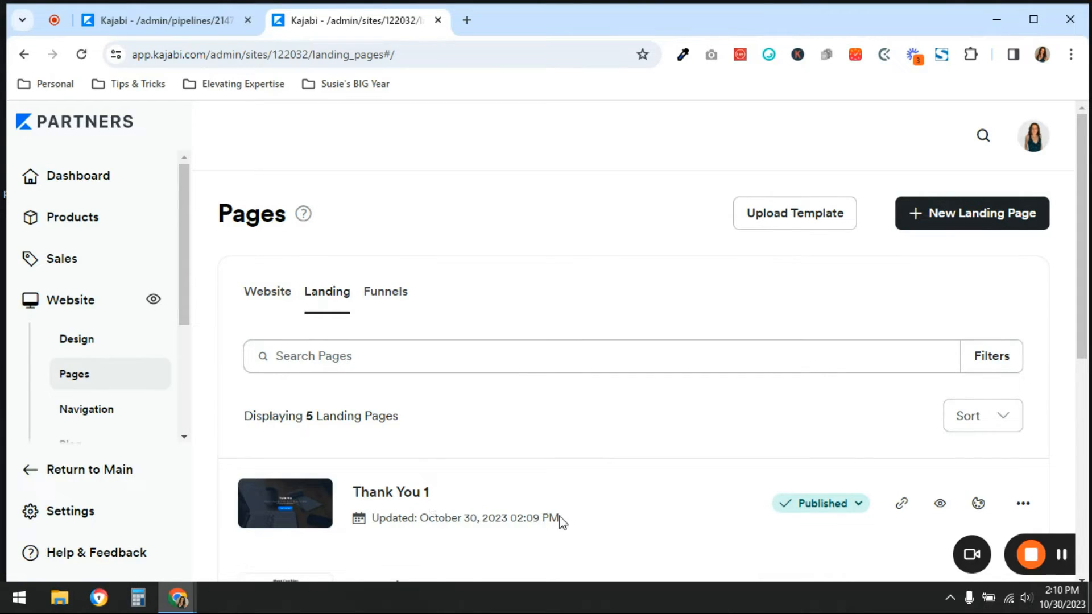
# Return to the Freebie Funnel folder among the funnel pages and duplicate its Opt-in page
pyautogui.click(373, 295)
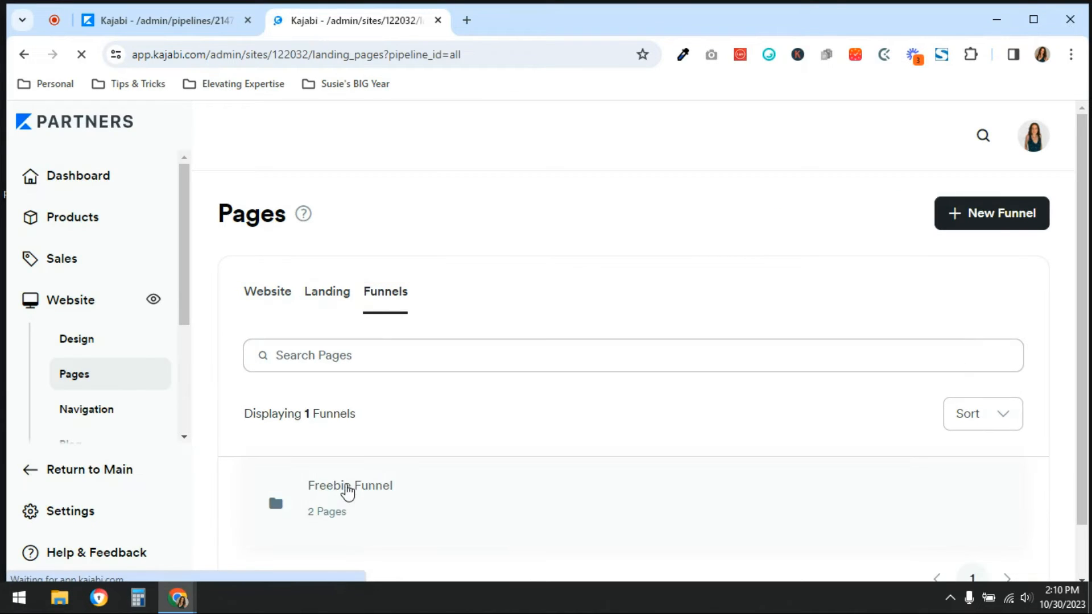
pyautogui.click(347, 488)
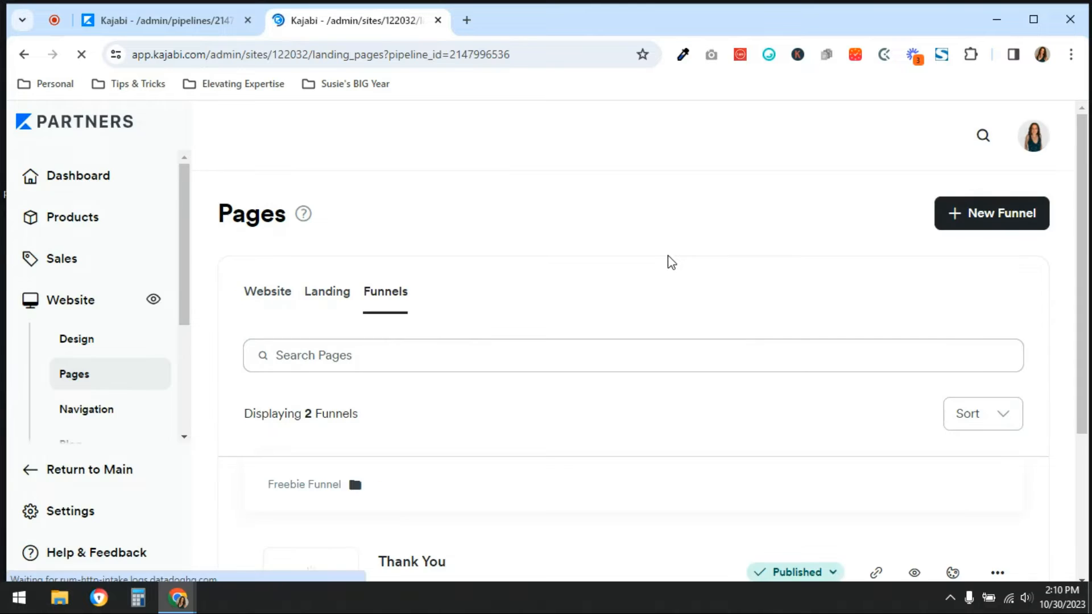
pyautogui.scroll(-4, 667, 254)
pyautogui.click(1000, 454)
pyautogui.click(932, 381)
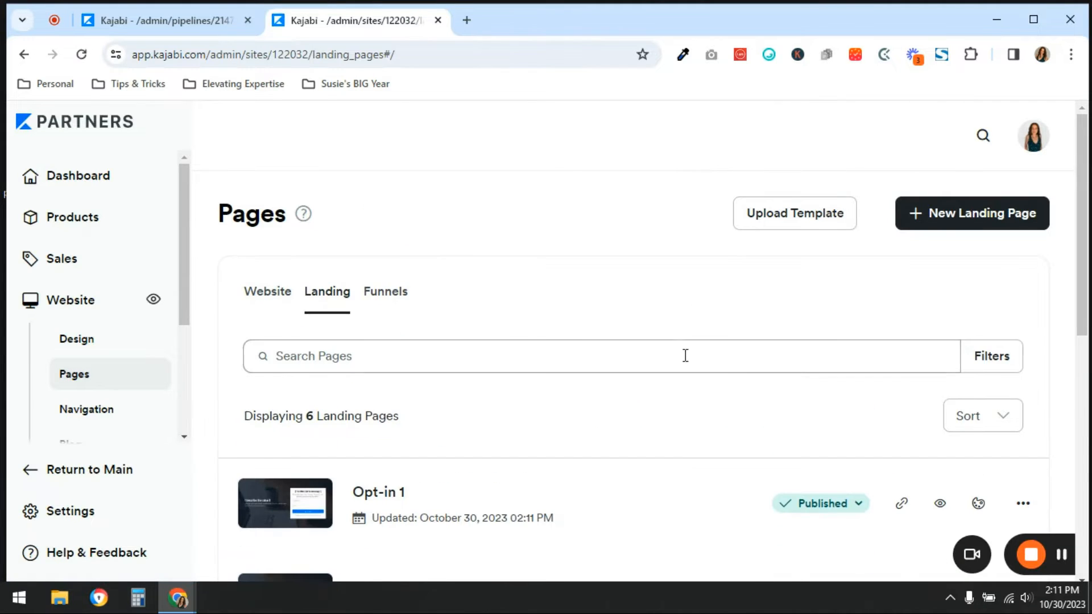
# Open the landing pages Opt-in 1 and Thank You 1 in separate new browser tabs
pyautogui.scroll(-2, 679, 332)
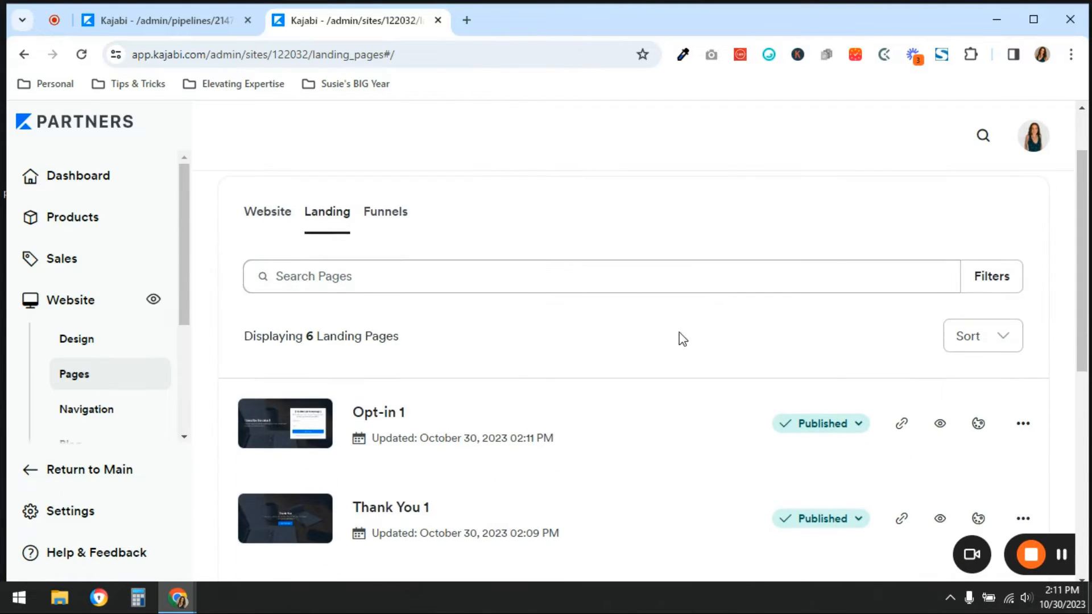
pyautogui.rightClick(371, 410)
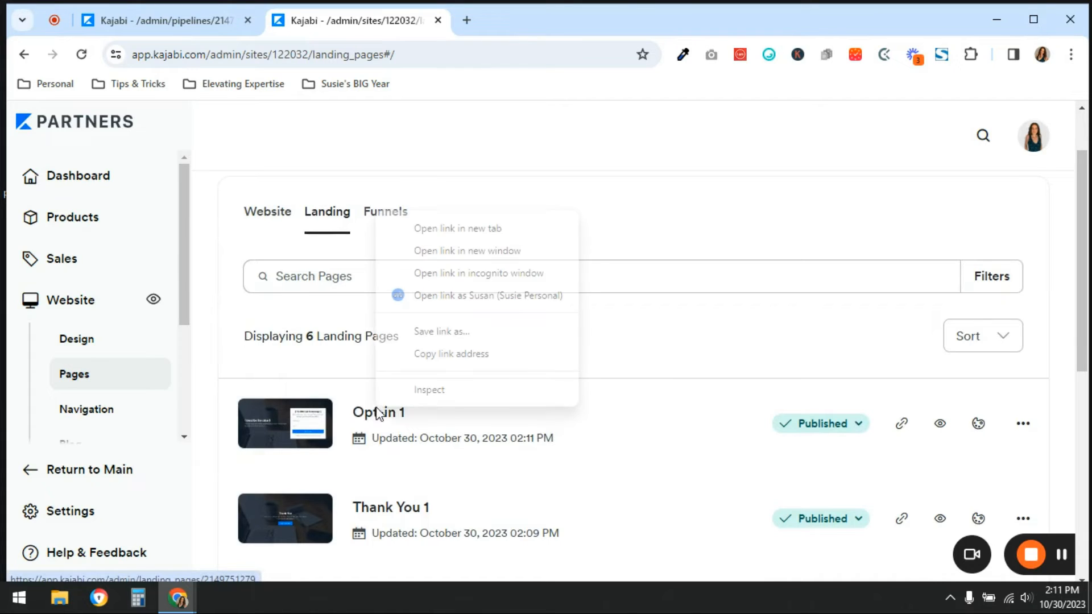
pyautogui.click(469, 229)
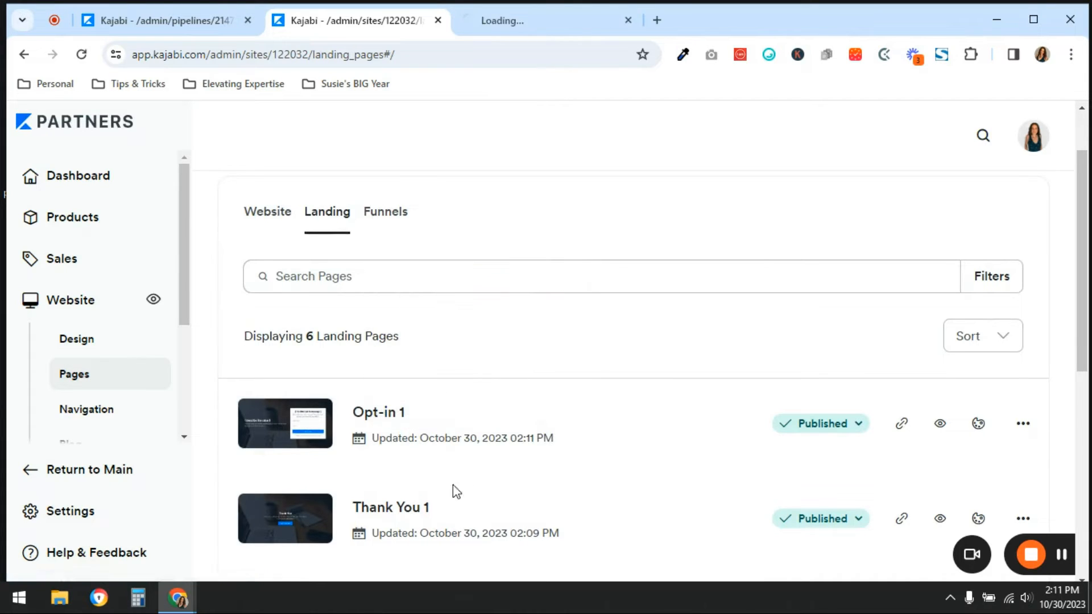
pyautogui.rightClick(398, 508)
pyautogui.click(496, 321)
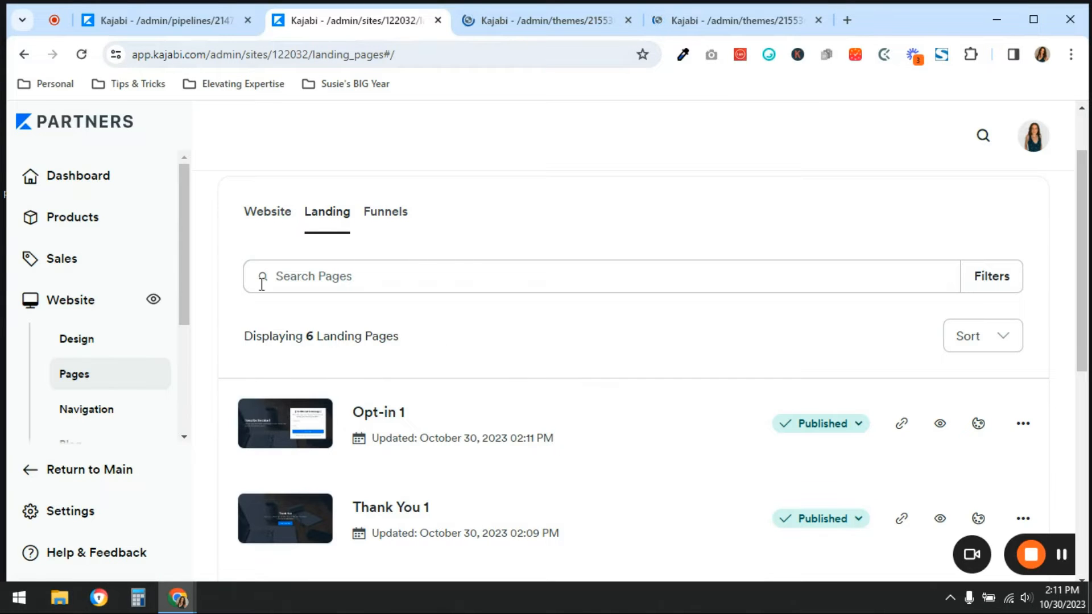
# In the browser tab with the partner dashboard, go to the list of marketing forms
pyautogui.click(171, 20)
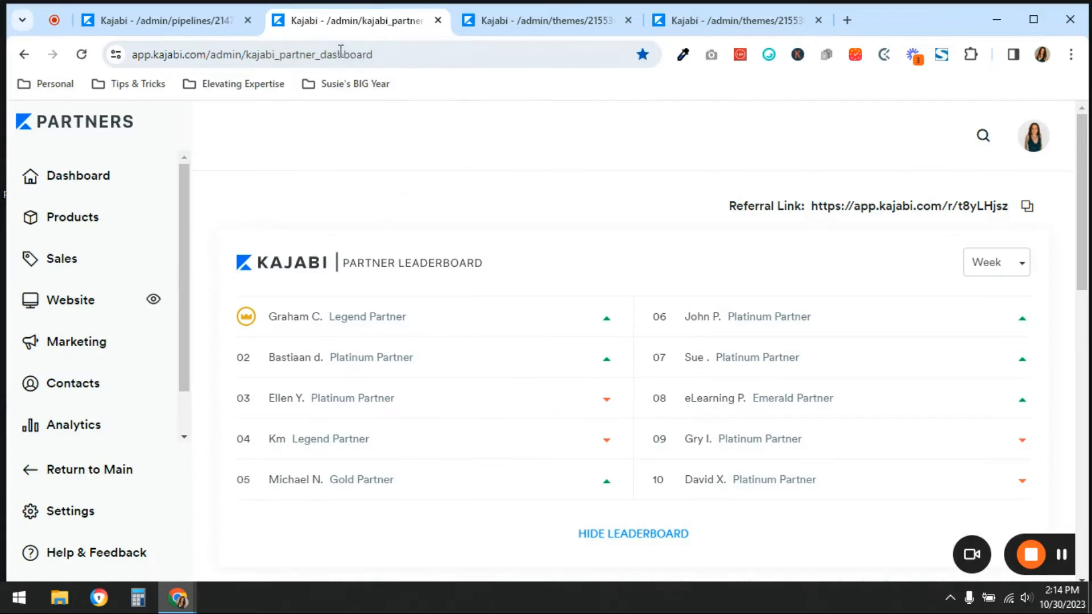
pyautogui.click(78, 344)
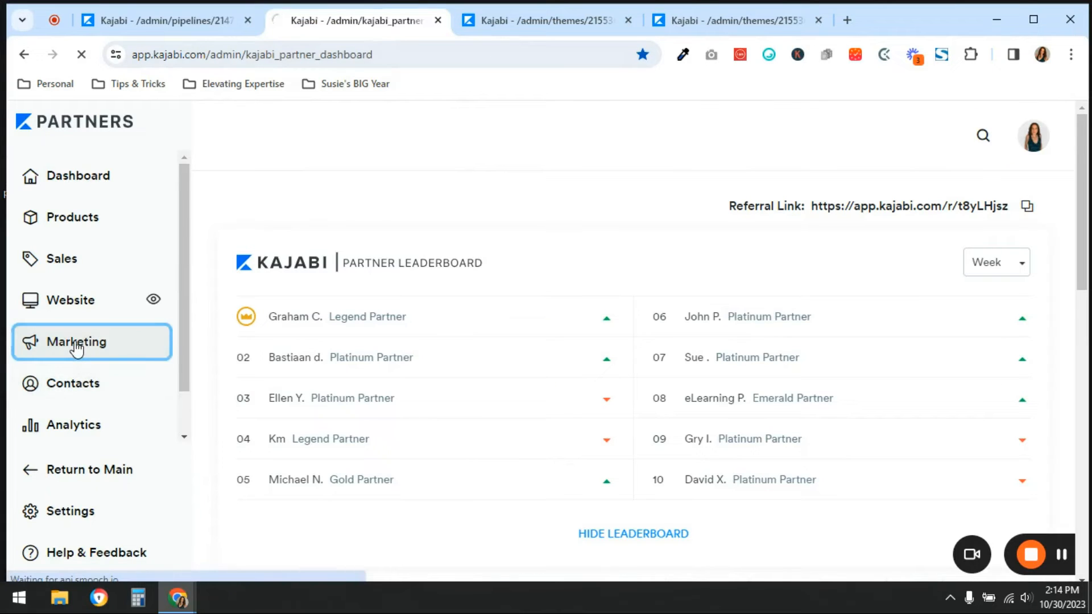
pyautogui.scroll(-2, 91, 410)
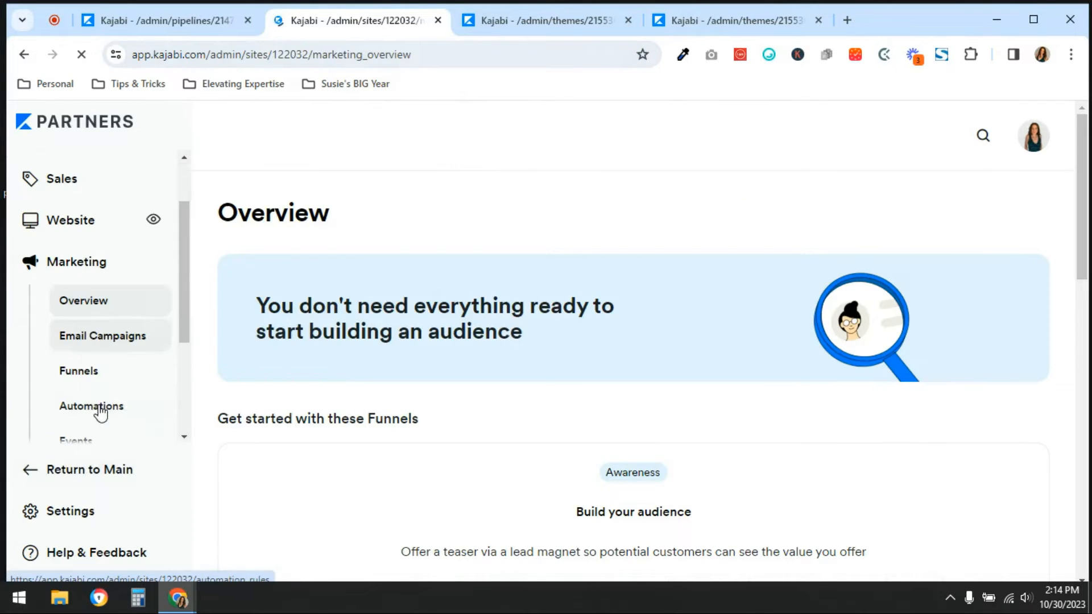
pyautogui.scroll(-3, 98, 400)
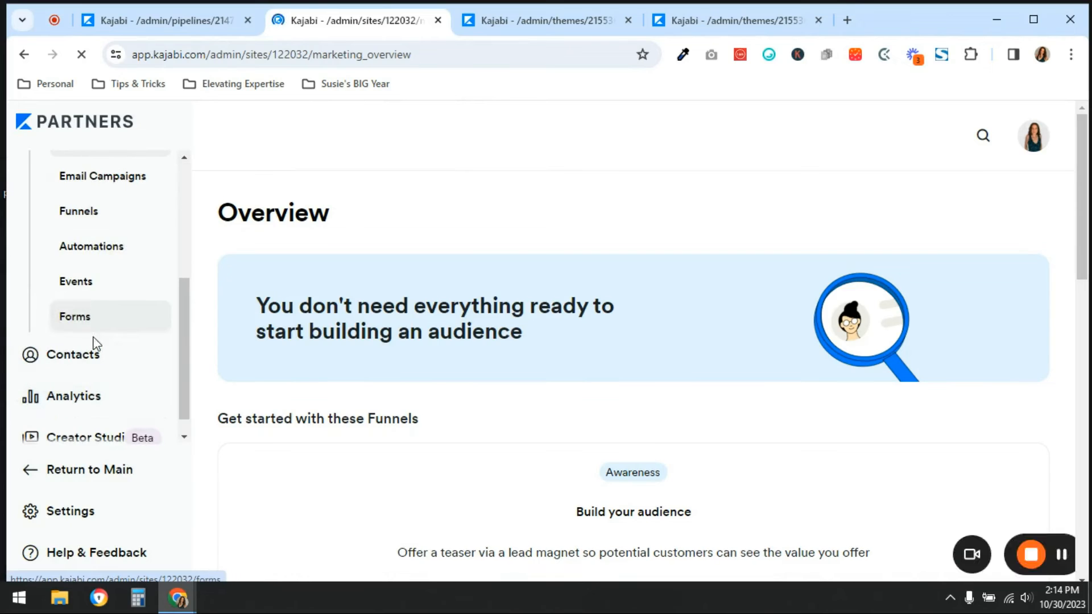
pyautogui.click(83, 319)
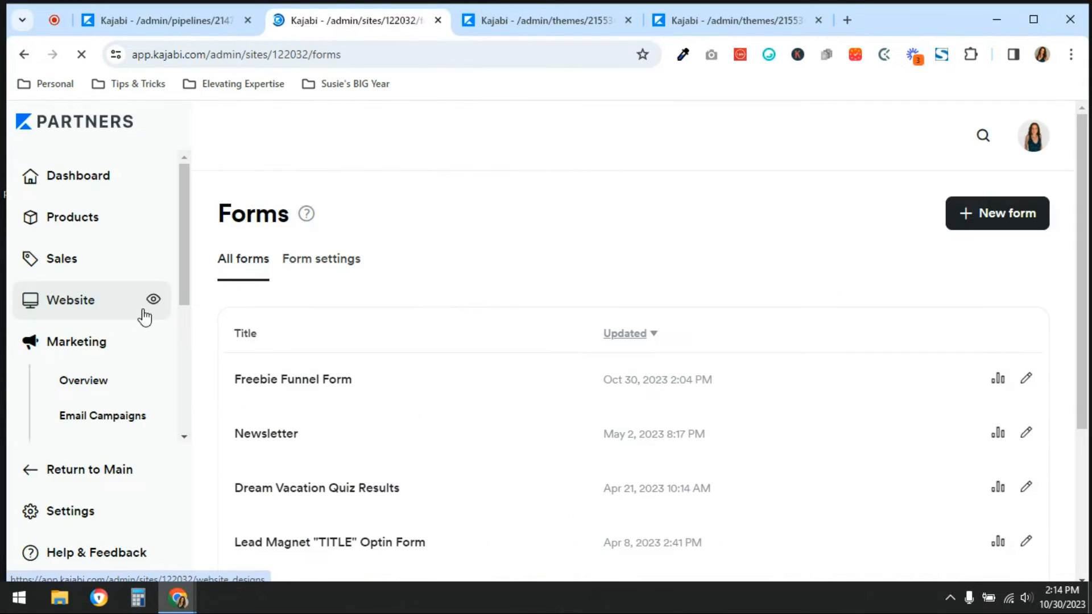
pyautogui.rightClick(297, 386)
pyautogui.click(391, 203)
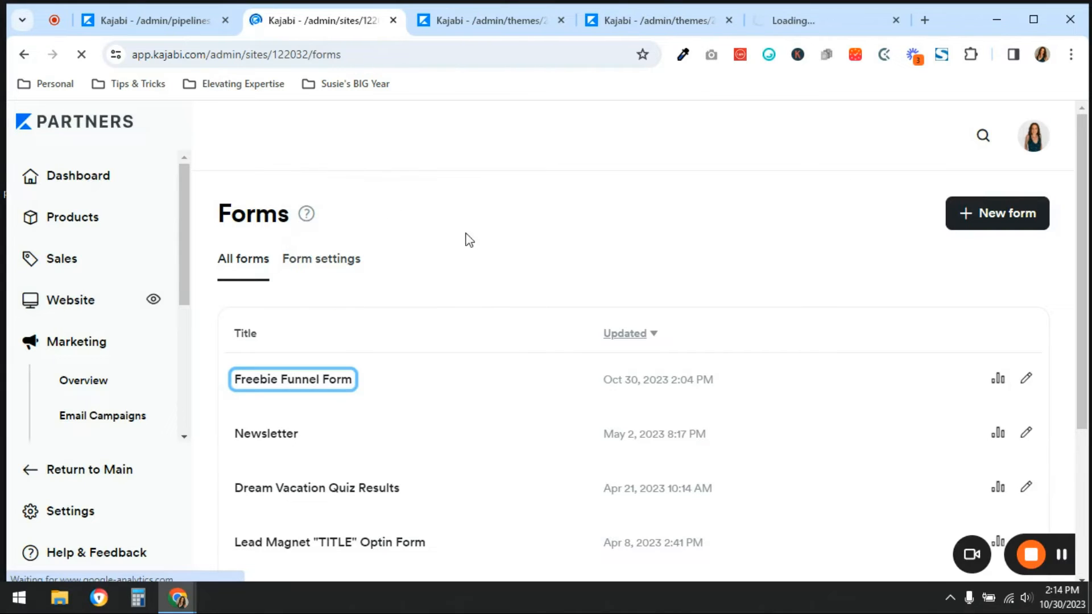
pyautogui.click(821, 21)
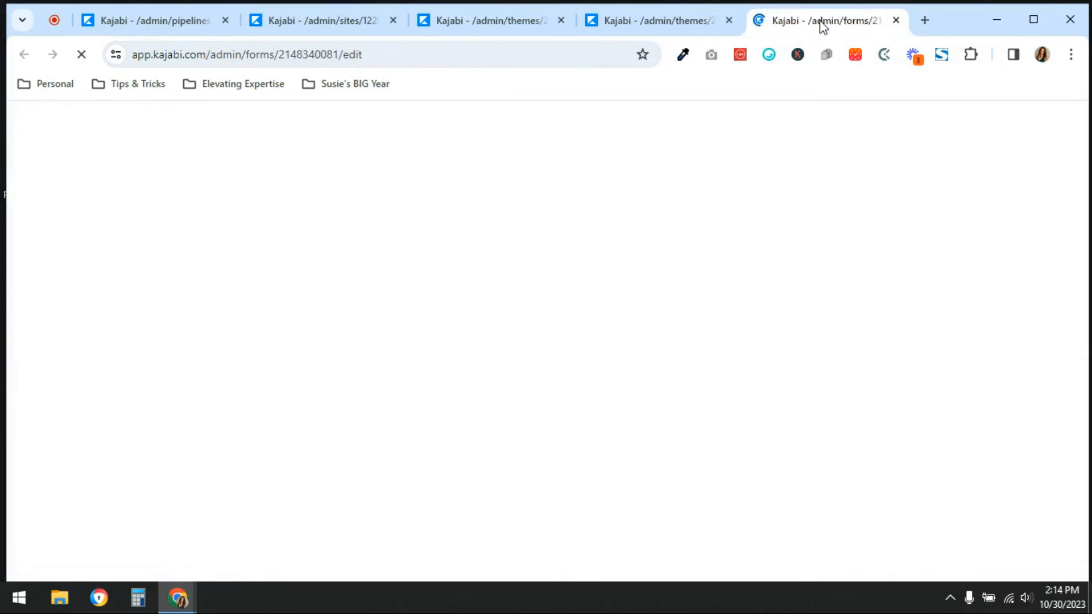
pyautogui.hotkey('ctrl', 'w')
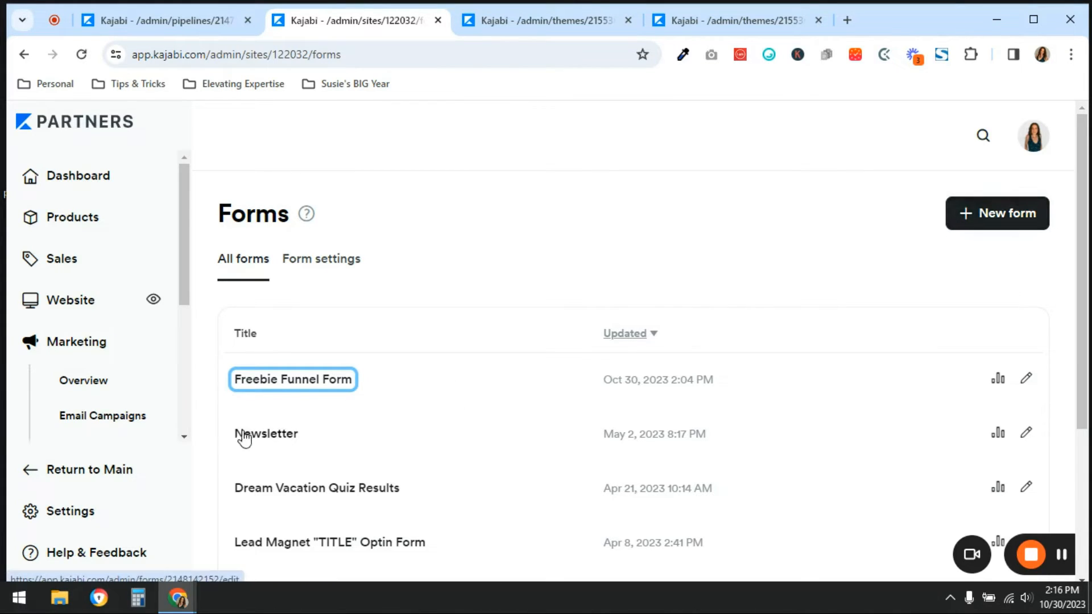
# From the forms list, open the Freebie Funnel Form and the new form page in separate new browser tabs
pyautogui.rightClick(281, 379)
pyautogui.click(345, 201)
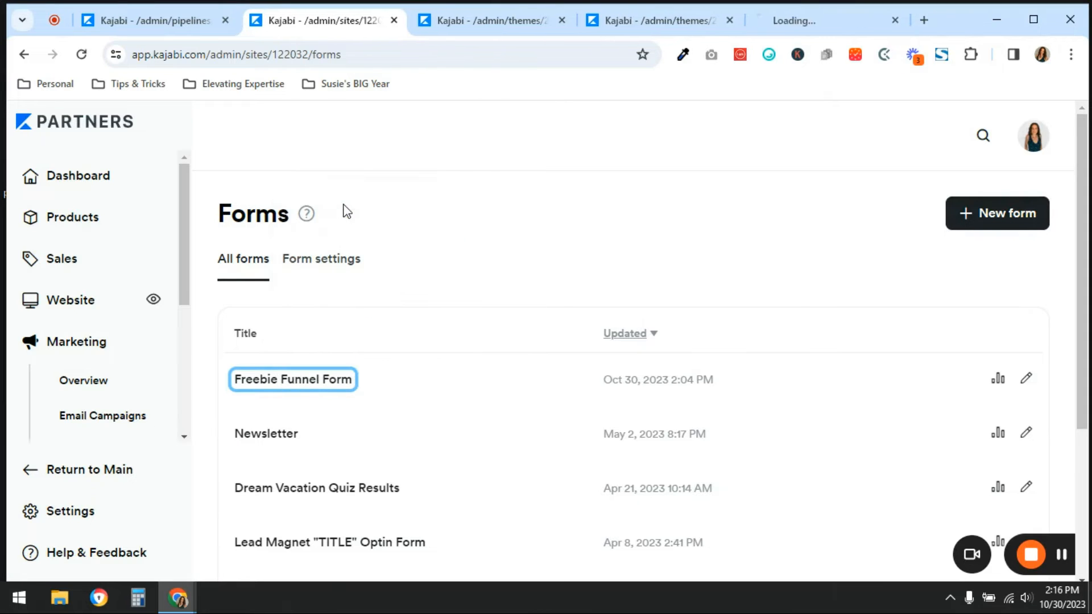
pyautogui.rightClick(989, 218)
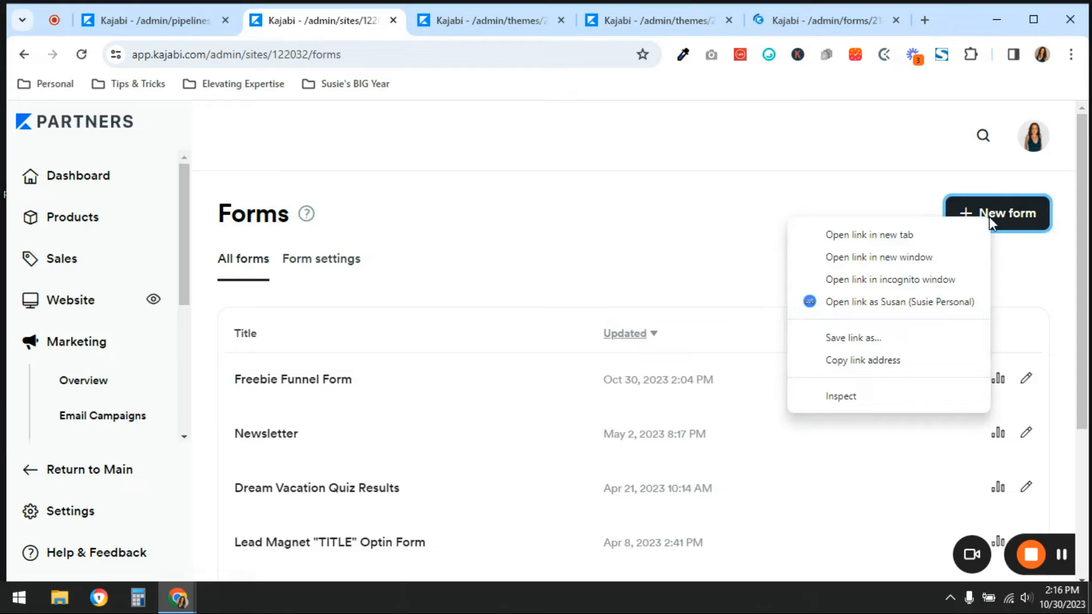
pyautogui.click(918, 234)
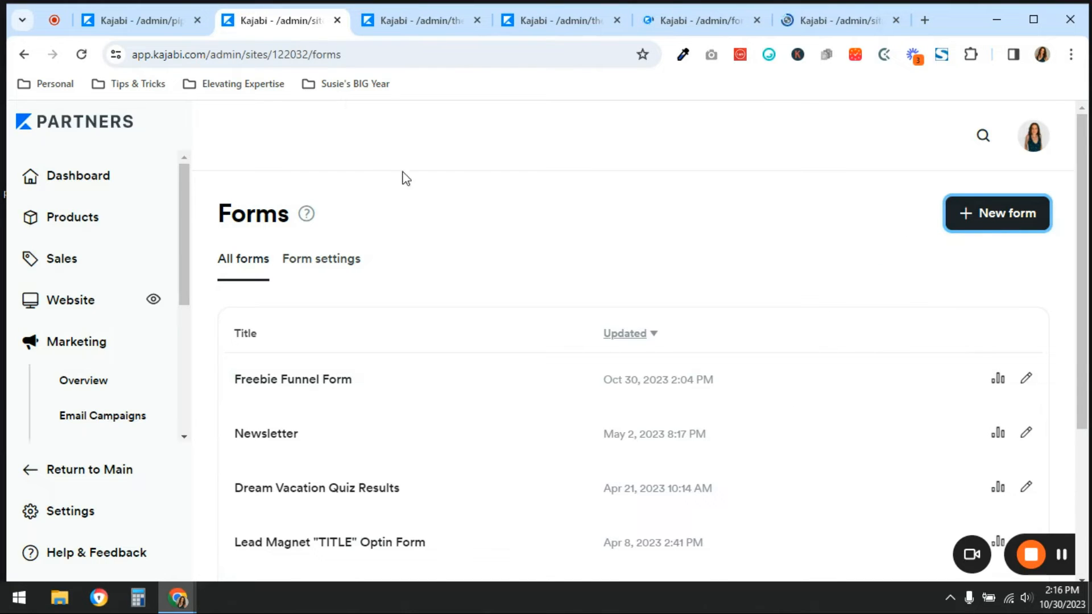
# Copy the Freebie Funnel Form's internal title and save a new form titled "Freebie Funnel Form 1"
pyautogui.click(699, 20)
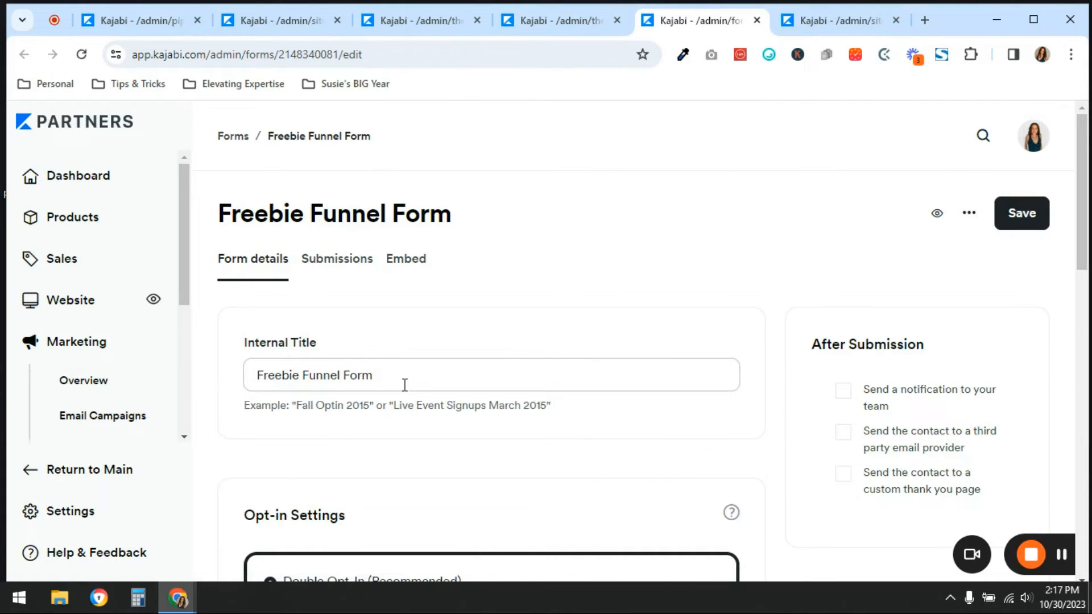
pyautogui.moveTo(404, 381); pyautogui.dragTo(213, 380)
pyautogui.hotkey('ctrl', 'c')
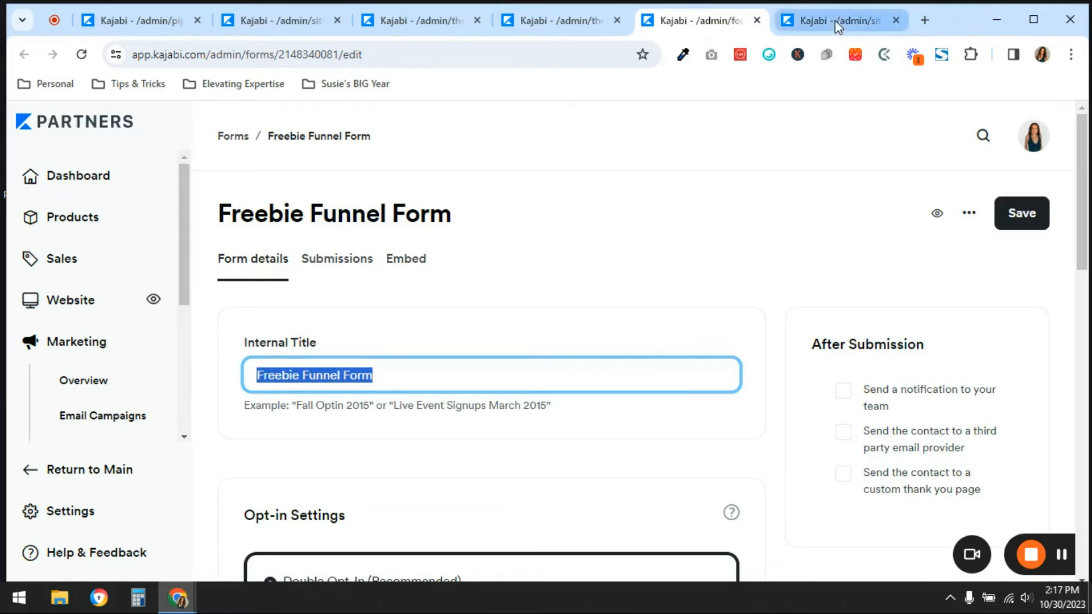
pyautogui.click(835, 20)
pyautogui.hotkey('ctrl', 'v')
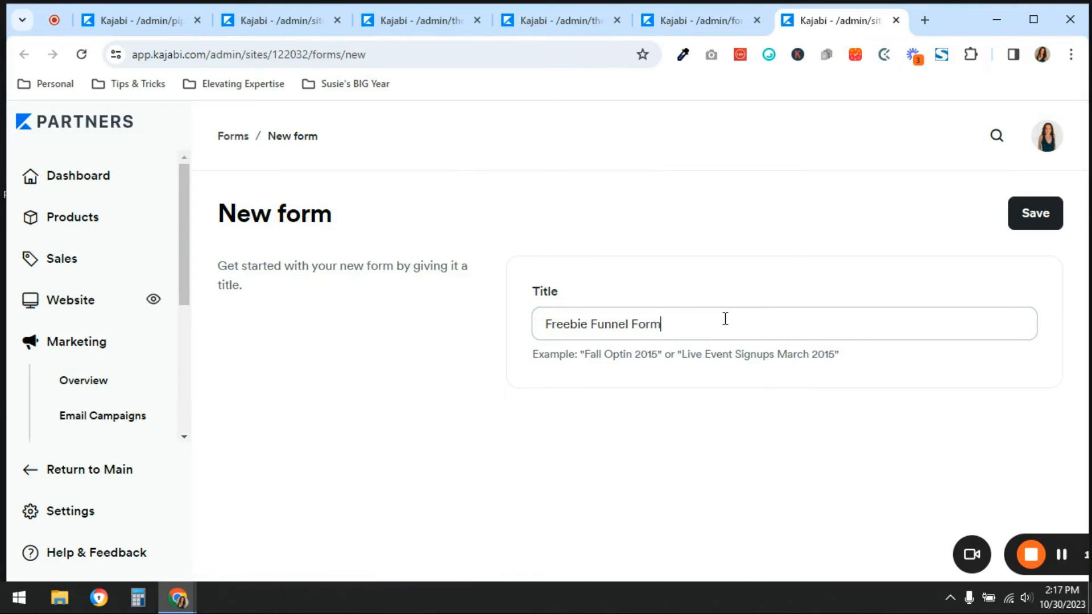
pyautogui.write('1')
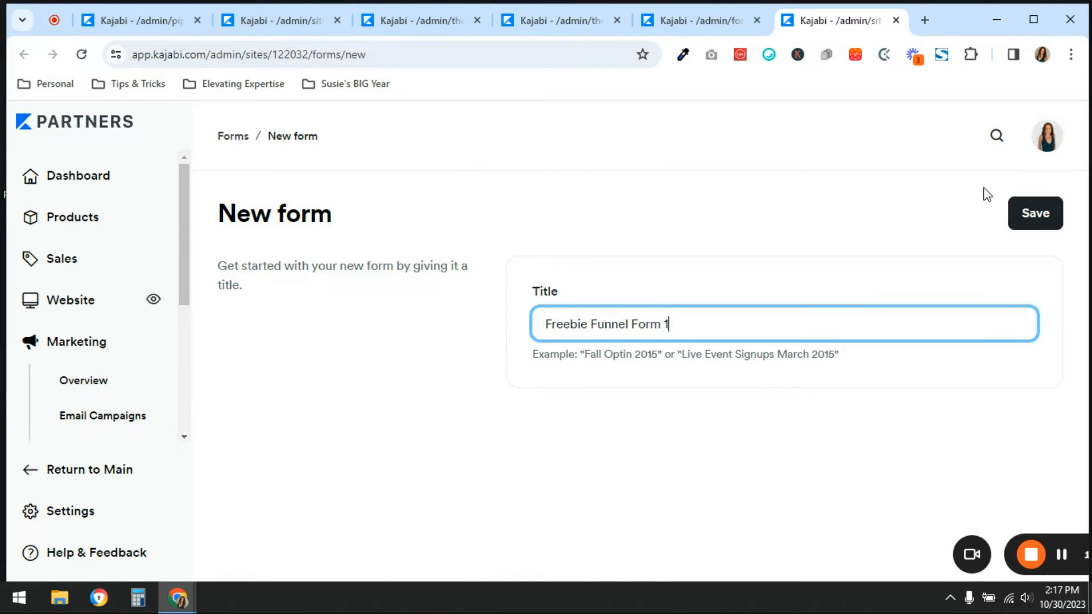
pyautogui.click(1030, 212)
# Review the opt-in settings, fields and automations of the original Freebie Funnel Form and compare them with Freebie Funnel Form 1
pyautogui.click(683, 12)
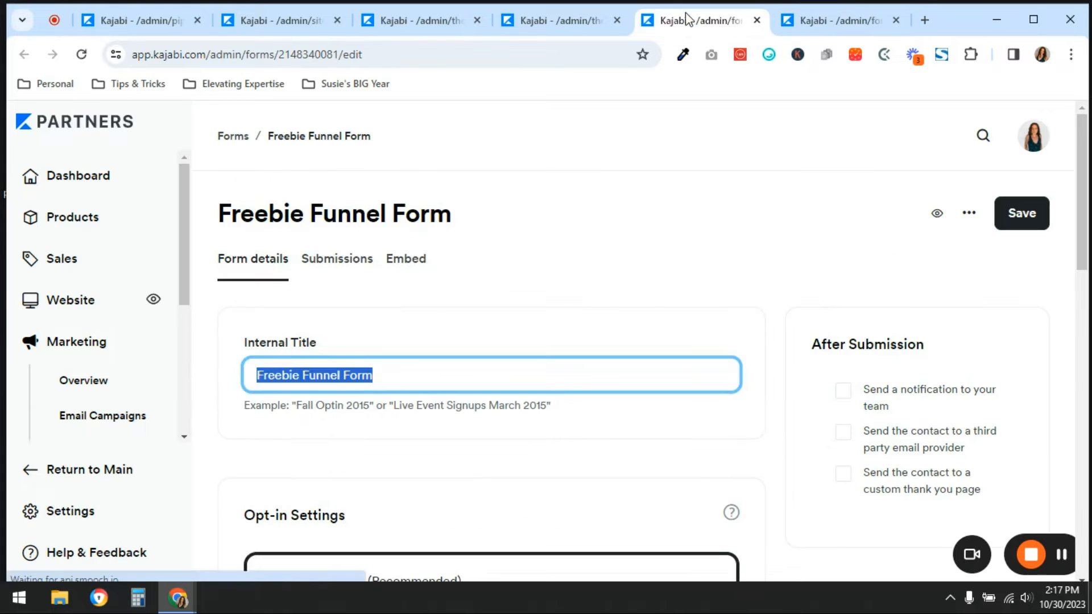
pyautogui.click(472, 211)
pyautogui.scroll(-4, 695, 341)
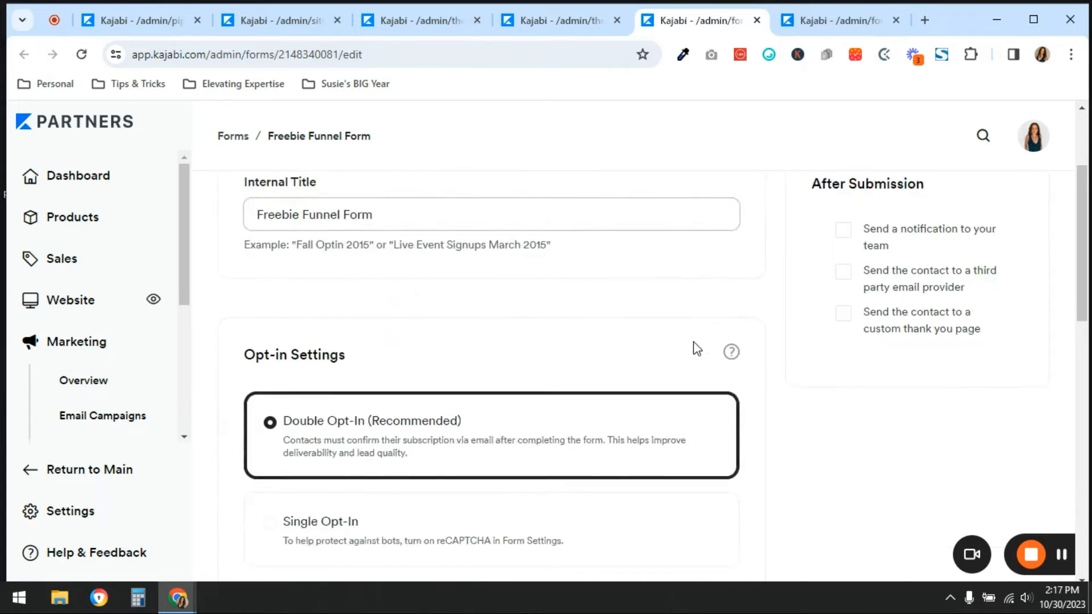
pyautogui.scroll(-3, 569, 348)
pyautogui.scroll(-8, 569, 346)
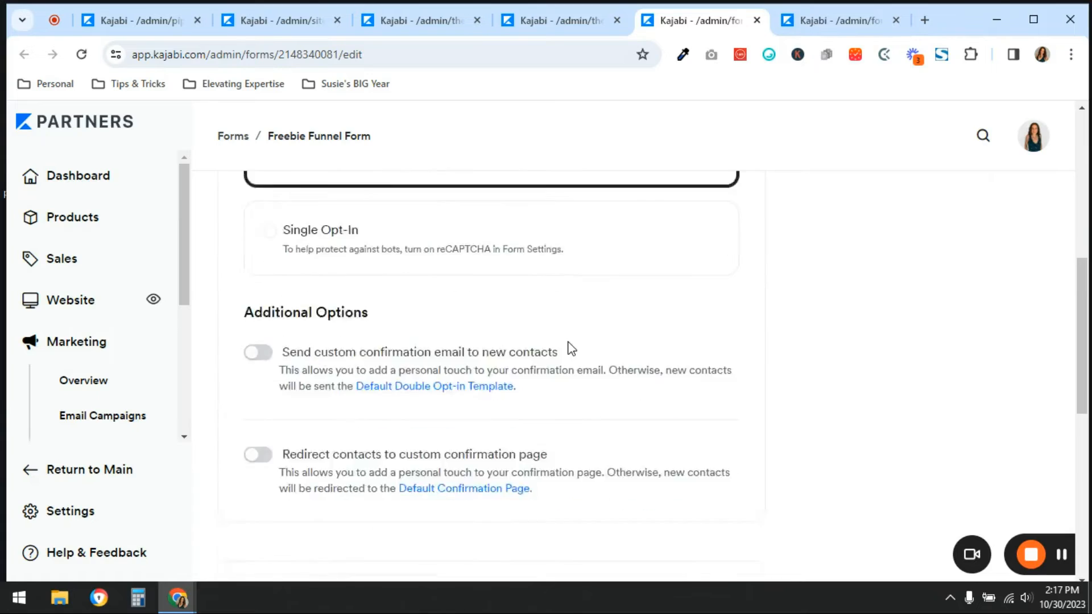
pyautogui.scroll(-1, 569, 344)
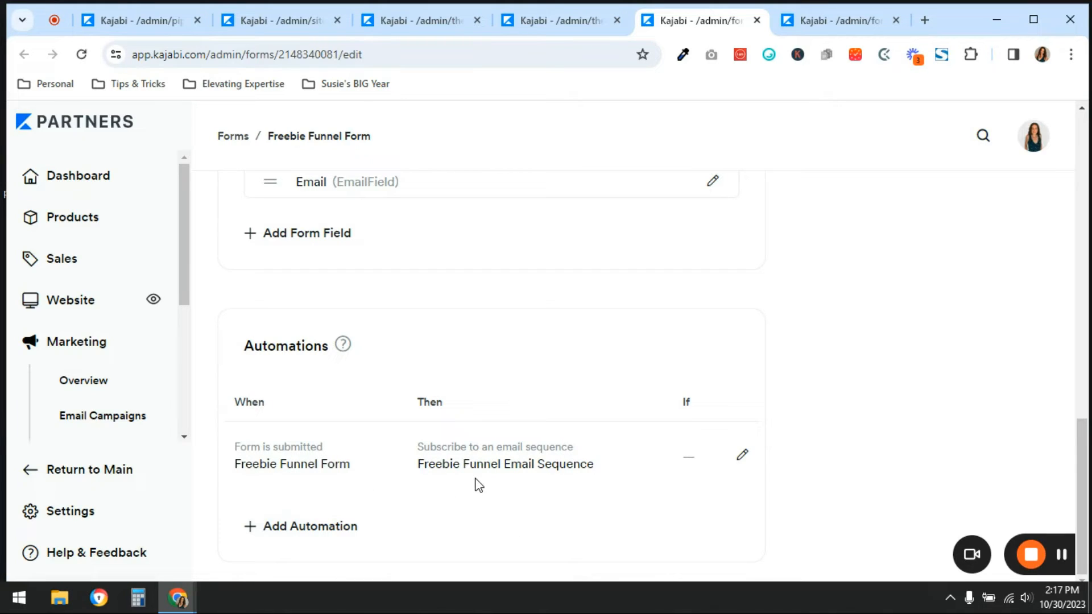
pyautogui.click(856, 20)
pyautogui.scroll(-10, 648, 319)
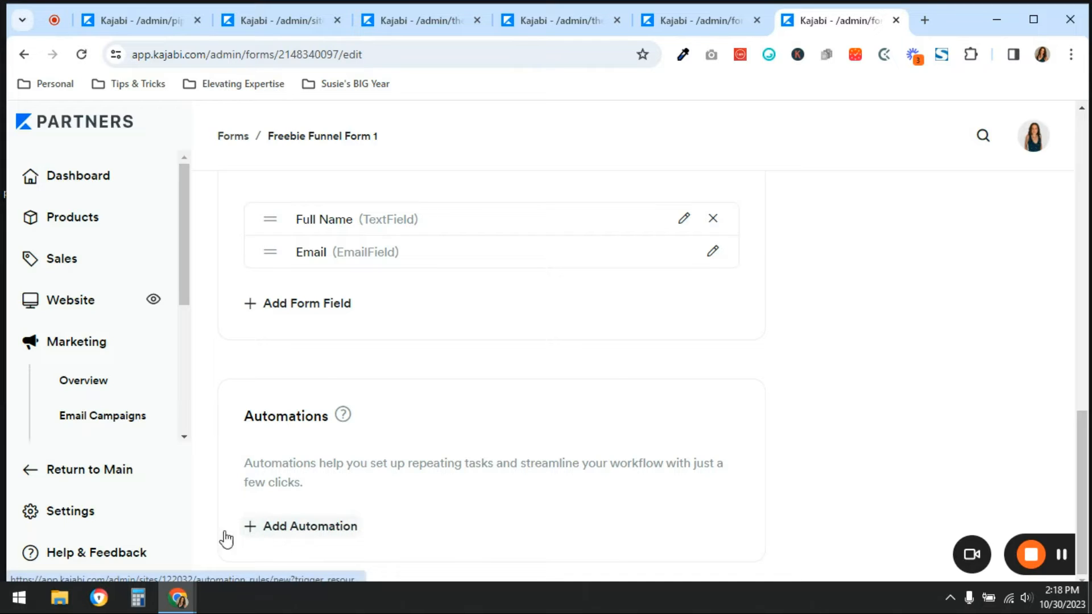
# Open the email campaigns in a new browser tab and duplicate the Freebie Funnel Email Sequence
pyautogui.rightClick(89, 425)
pyautogui.click(247, 235)
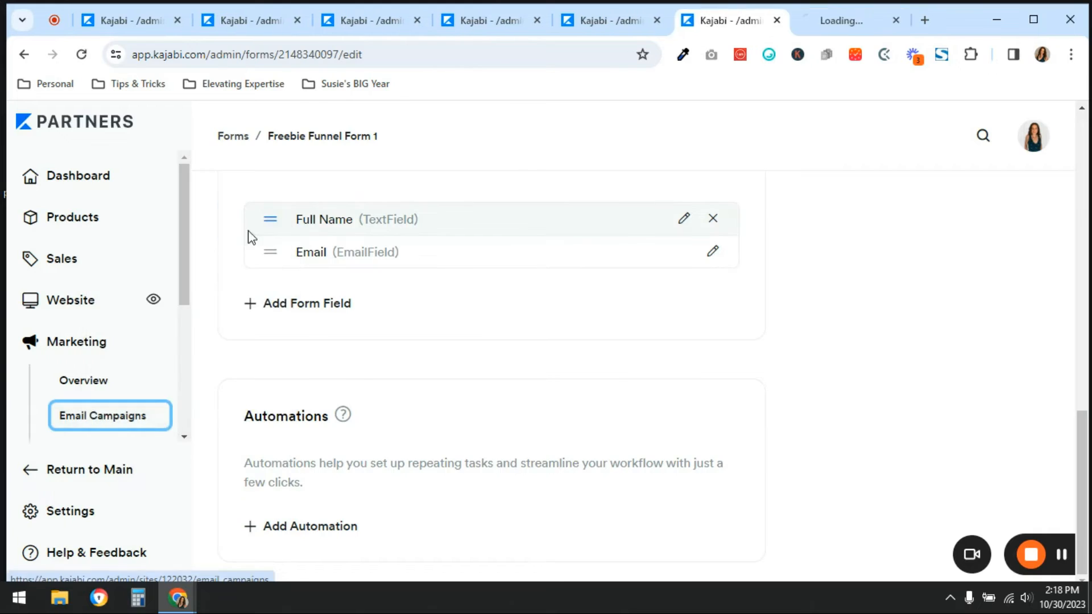
pyautogui.hotkey('ctrl', 'Tab')
pyautogui.scroll(-3, 449, 455)
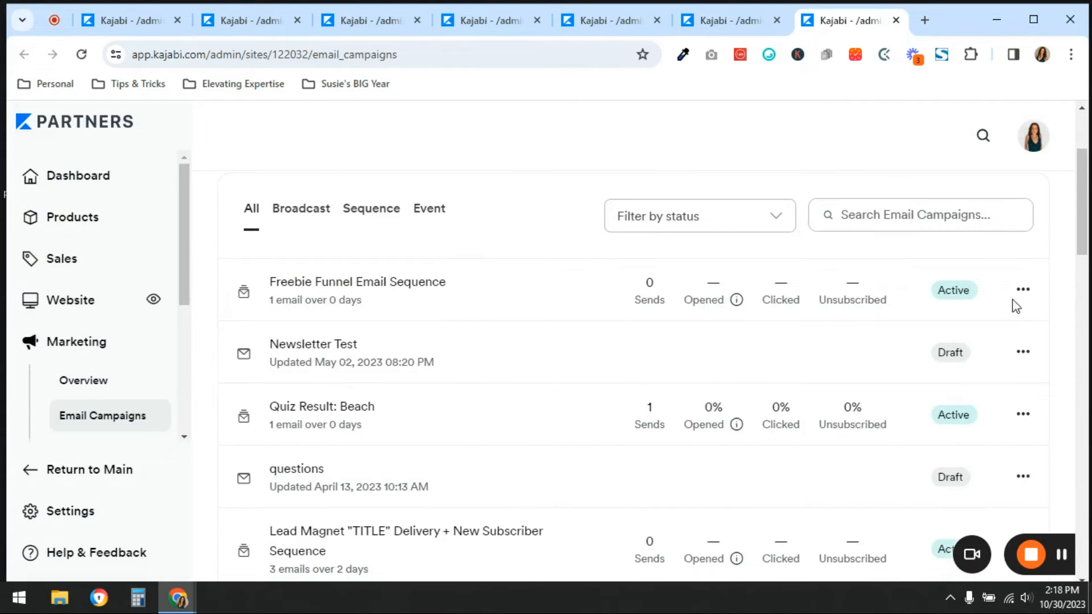
pyautogui.click(1024, 289)
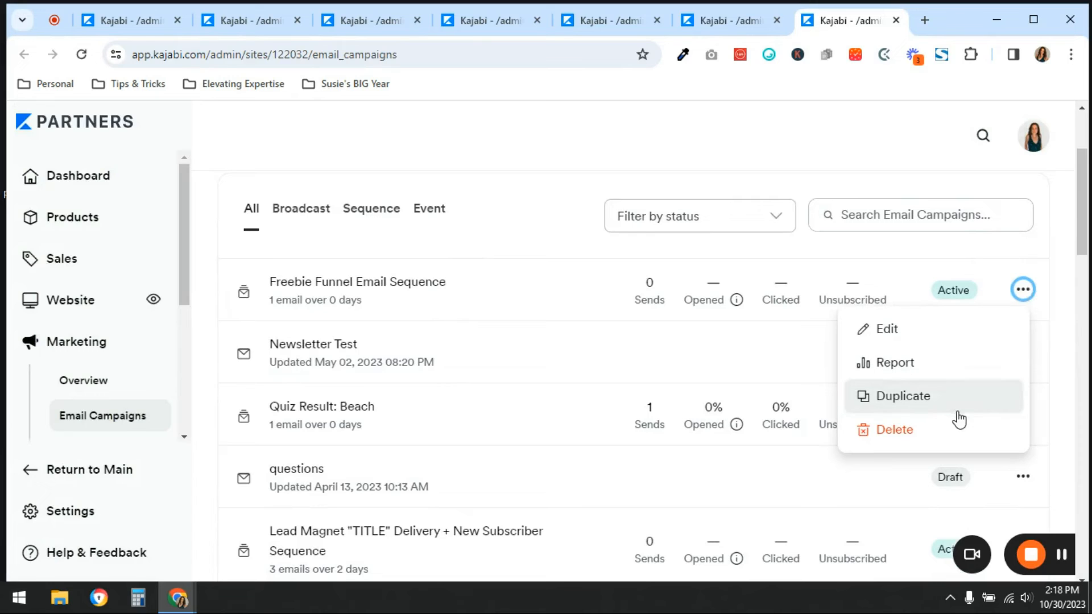
pyautogui.click(939, 398)
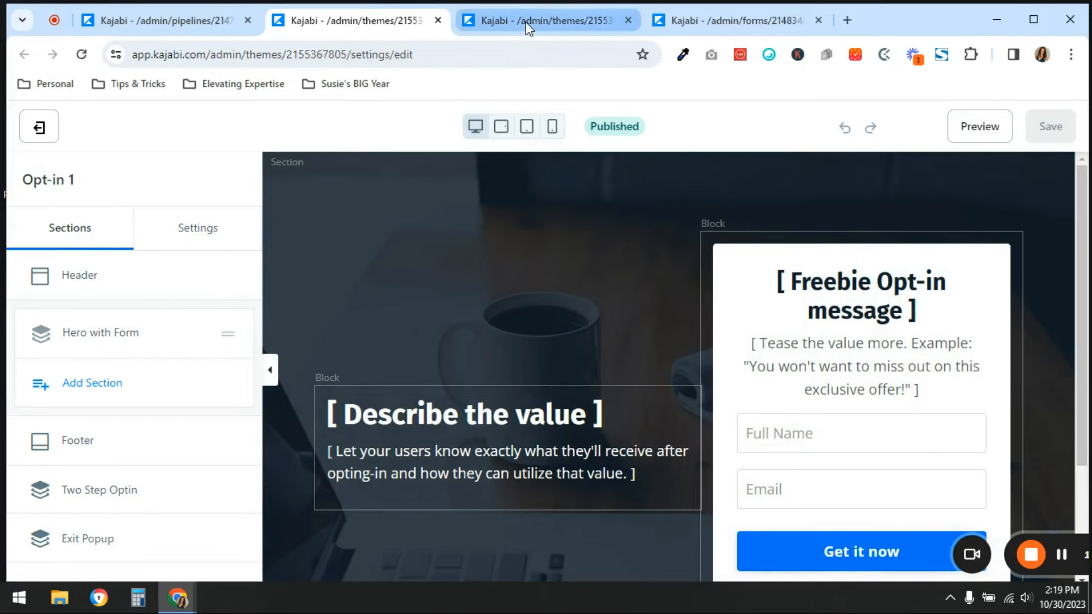
# Move the Freebie Funnel Form 1 browser tab between the Opt-in 1 and Thank You 1 tabs and view Thank You 1
pyautogui.moveTo(739, 21); pyautogui.dragTo(560, 28)
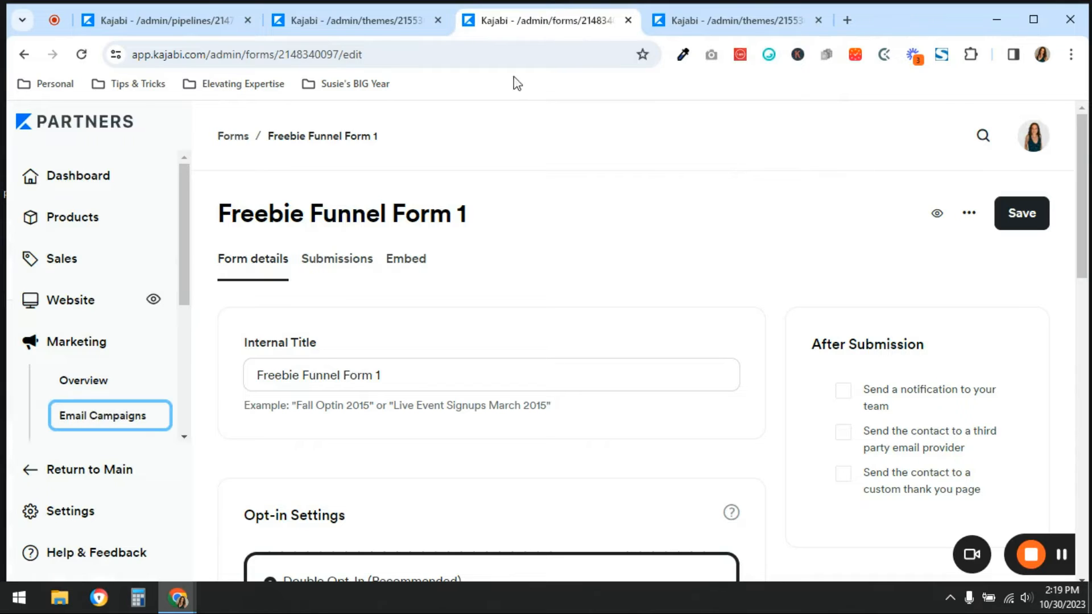
pyautogui.click(705, 20)
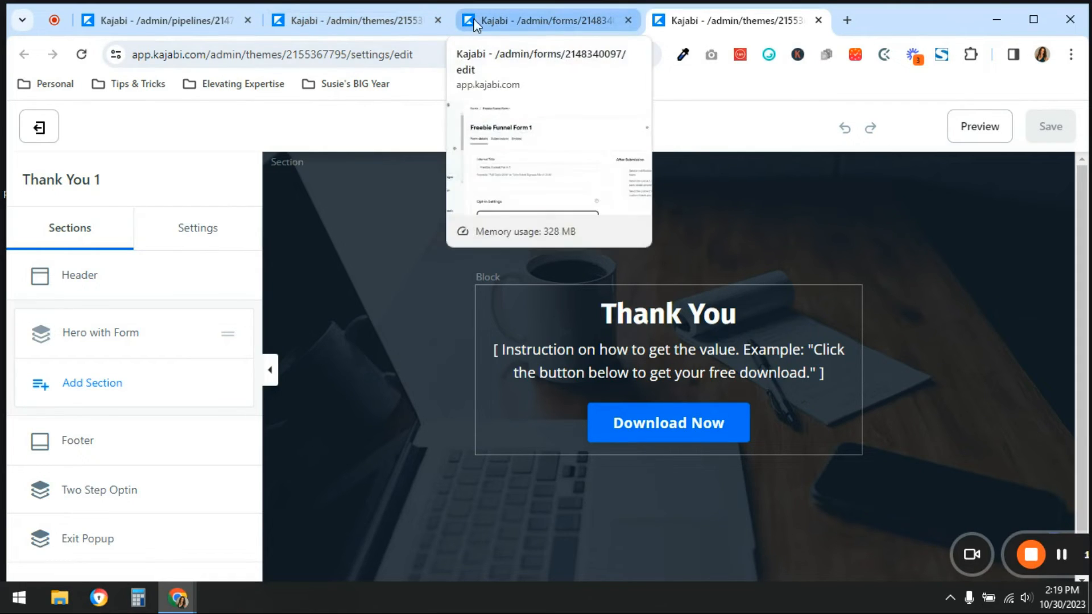
pyautogui.moveTo(359, 19)
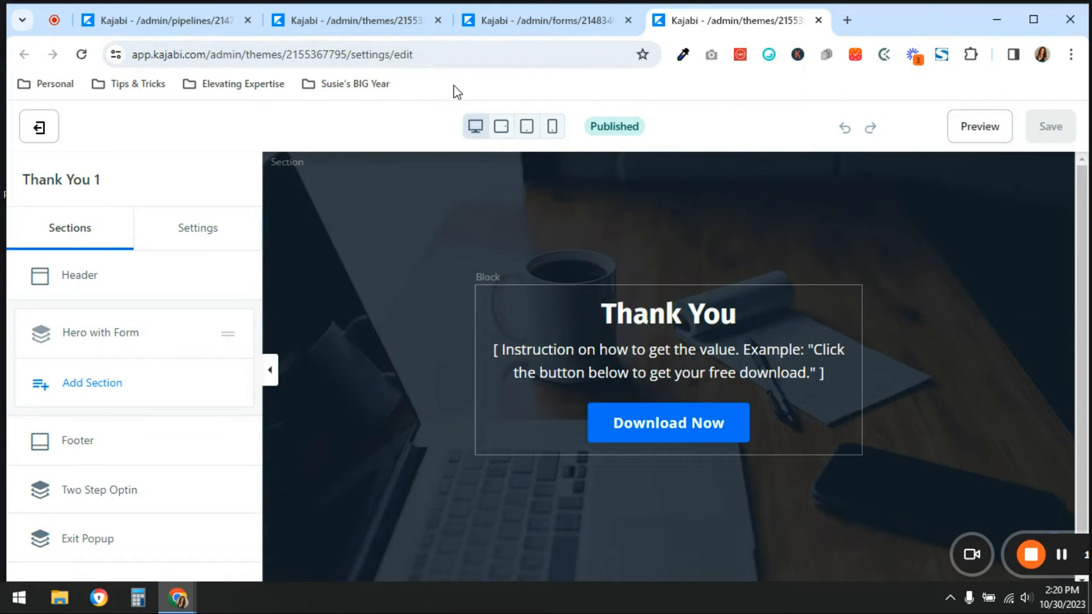
# On the Opt-in 1 page, replace the form in the Hero with Form section with Freebie Funnel Form 1 and save the page
pyautogui.click(374, 18)
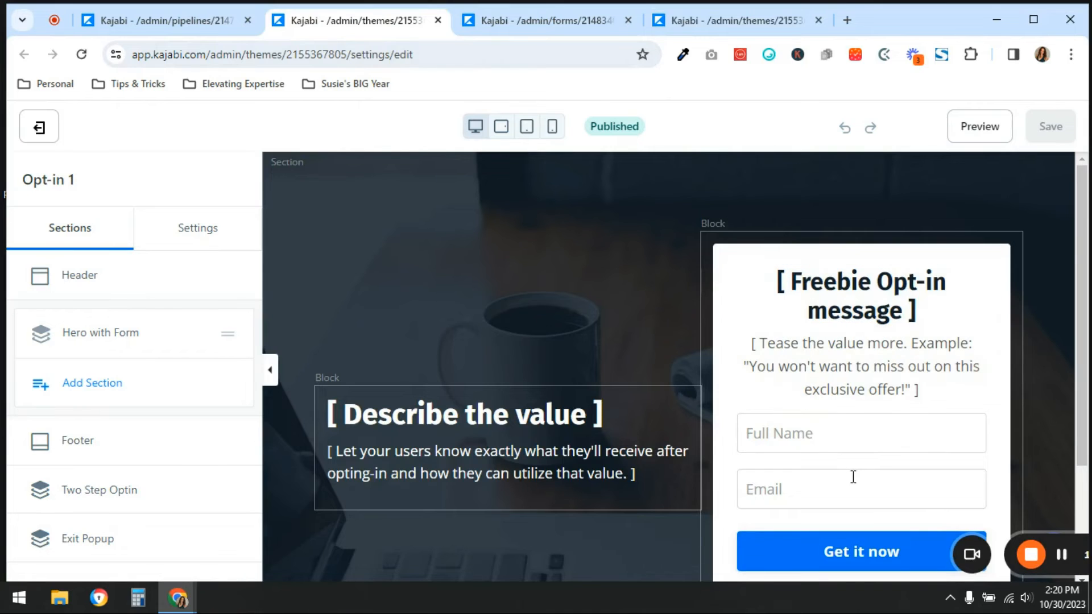
pyautogui.click(83, 333)
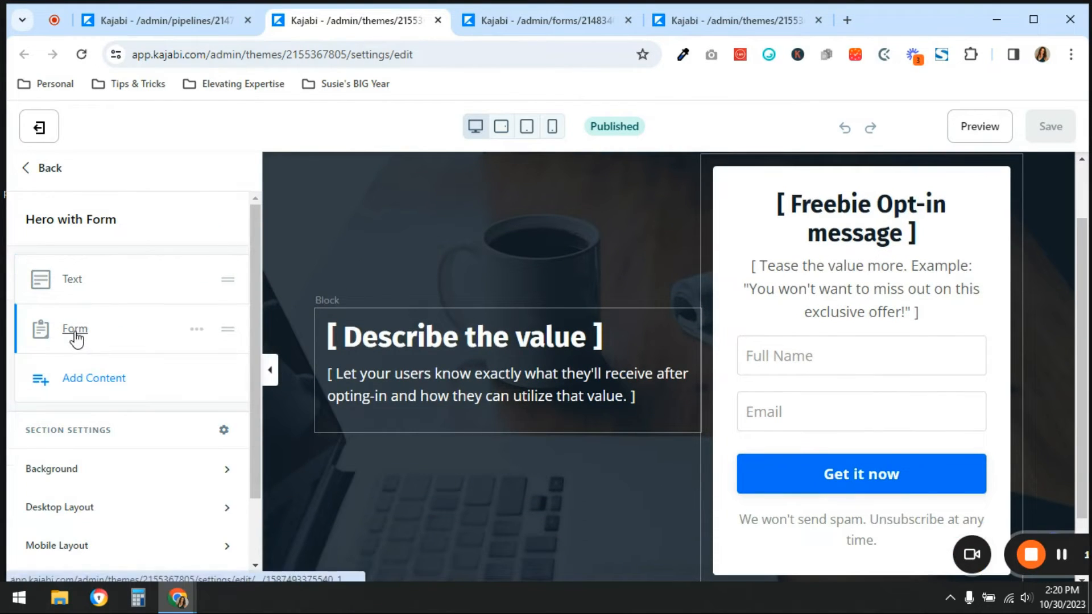
pyautogui.click(76, 337)
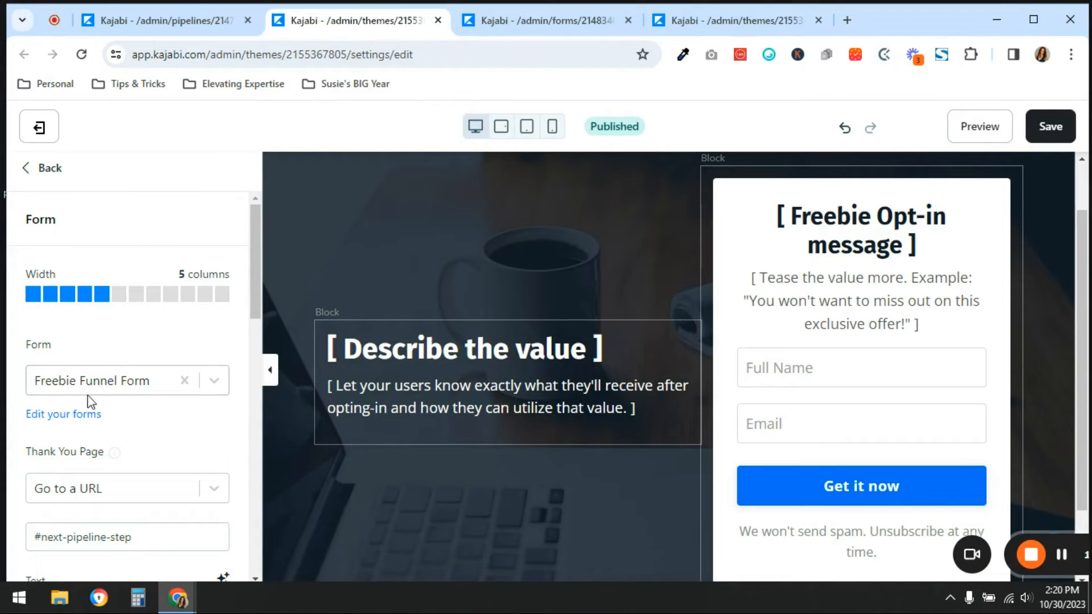
pyautogui.click(184, 380)
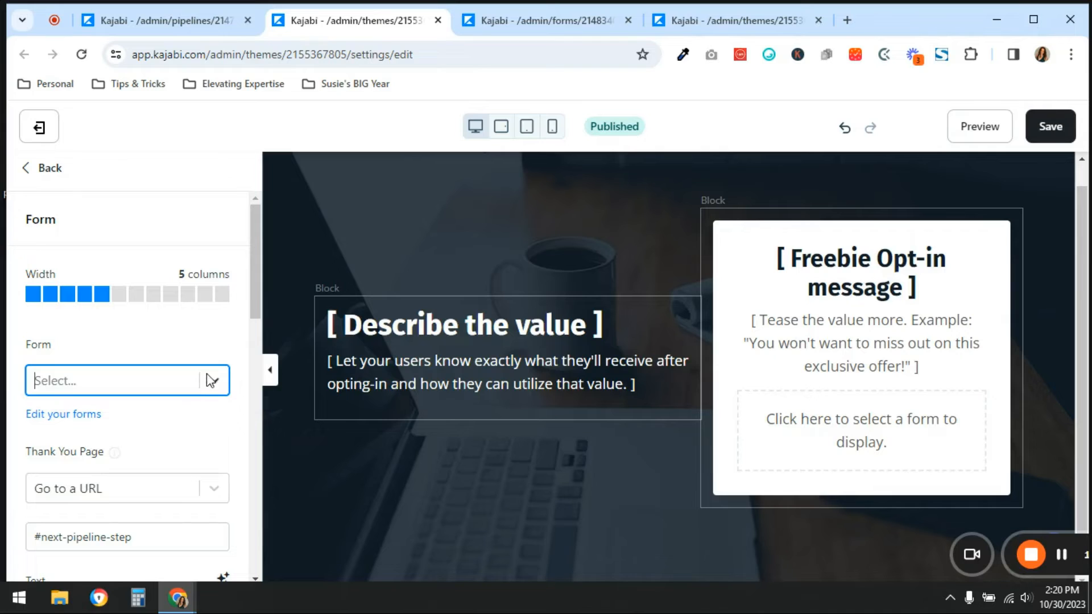
pyautogui.click(214, 382)
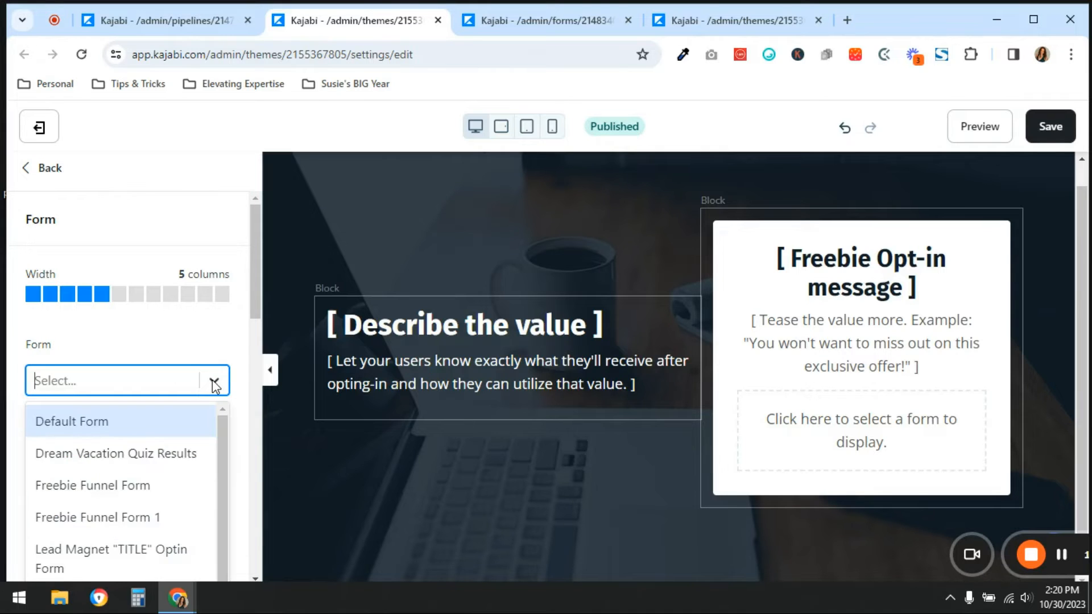
pyautogui.click(139, 517)
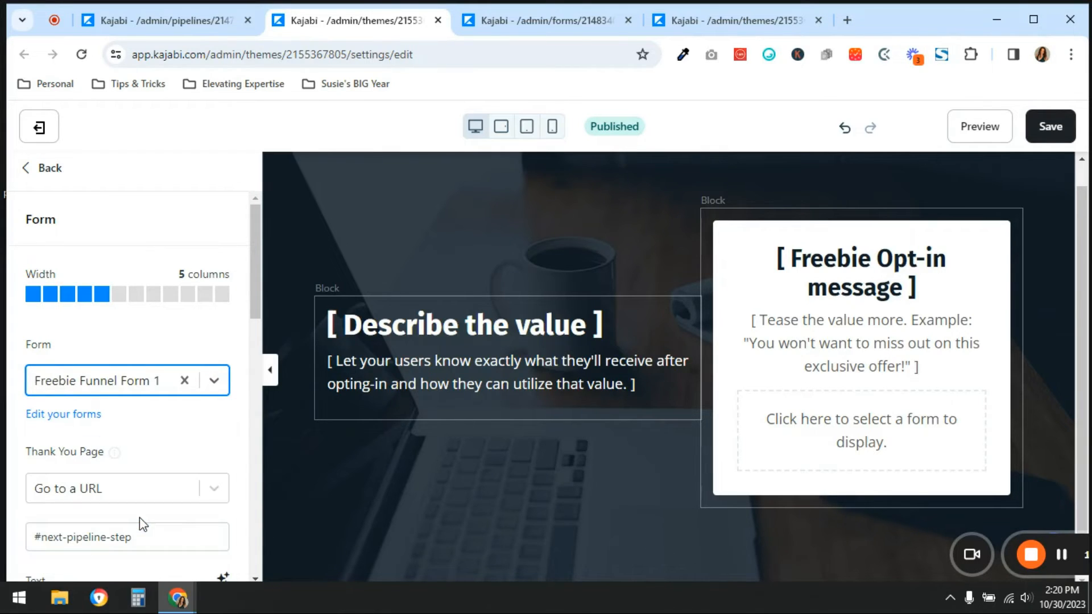
pyautogui.click(1051, 126)
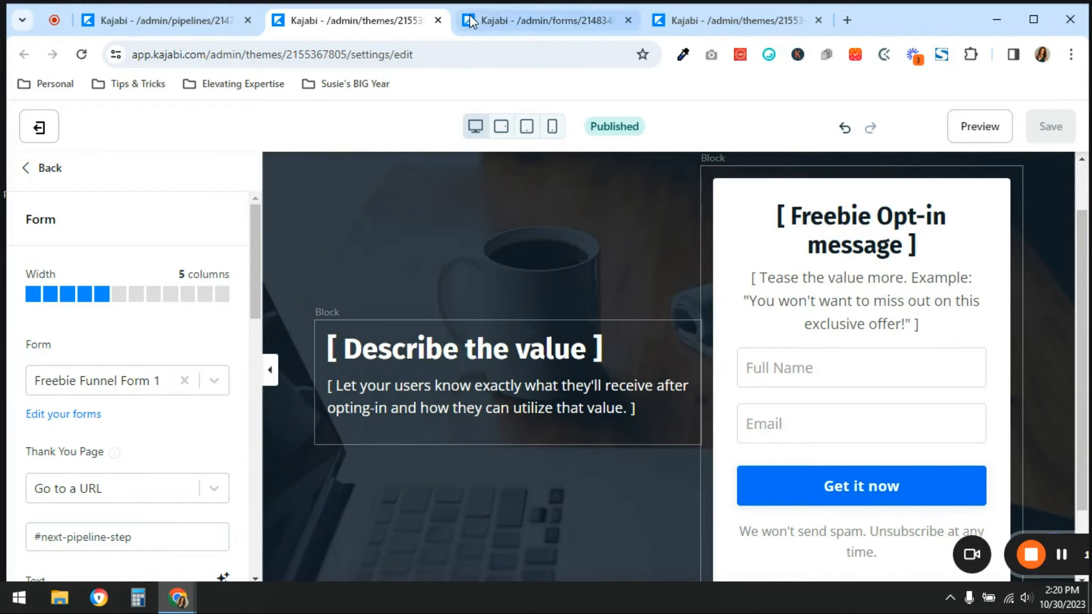
# Add an automation to Freebie Funnel Form 1 that subscribes submitters to the Freebie Funnel Email Sequence - Copy 1
pyautogui.click(545, 15)
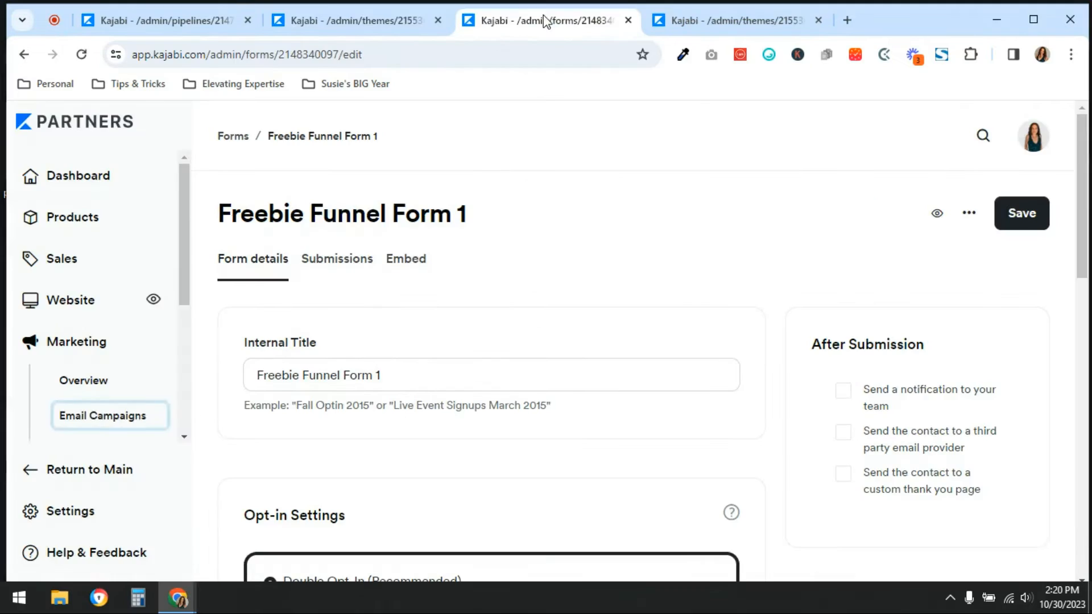
pyautogui.scroll(-10, 587, 342)
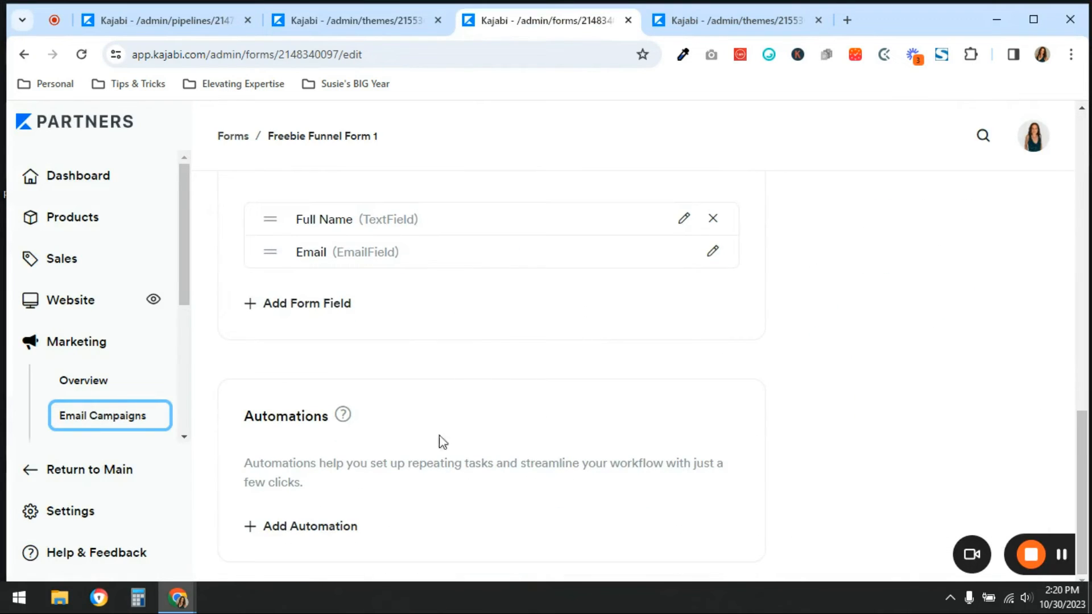
pyautogui.click(308, 525)
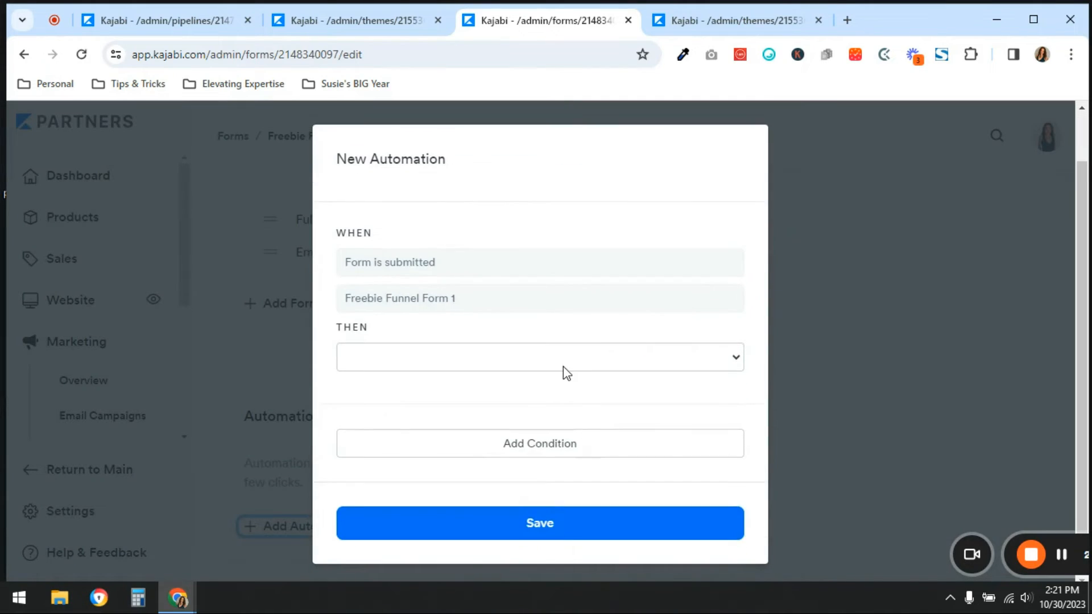
pyautogui.click(563, 366)
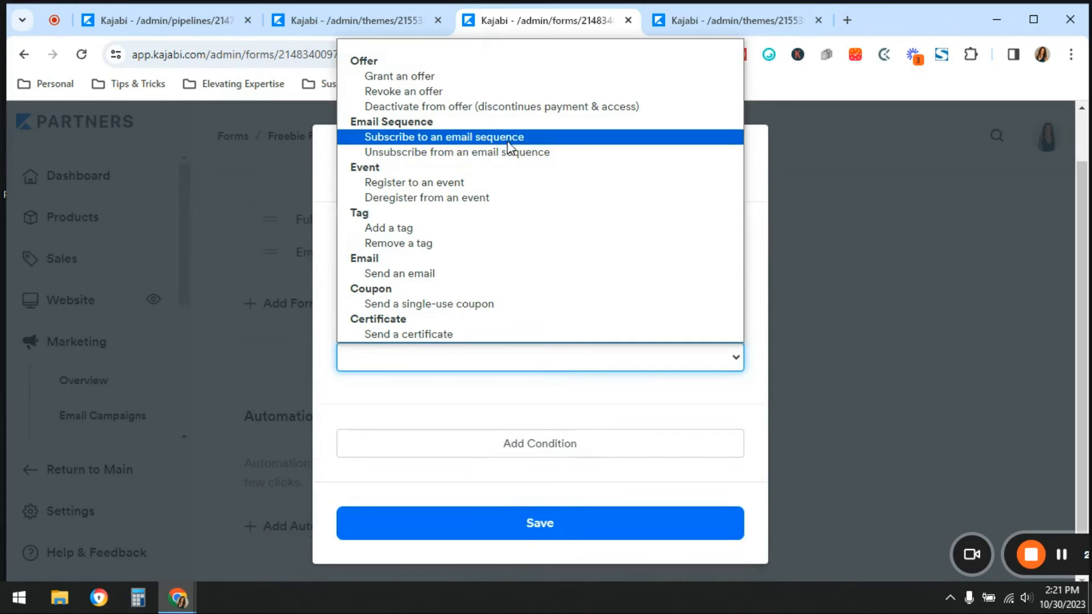
pyautogui.click(510, 140)
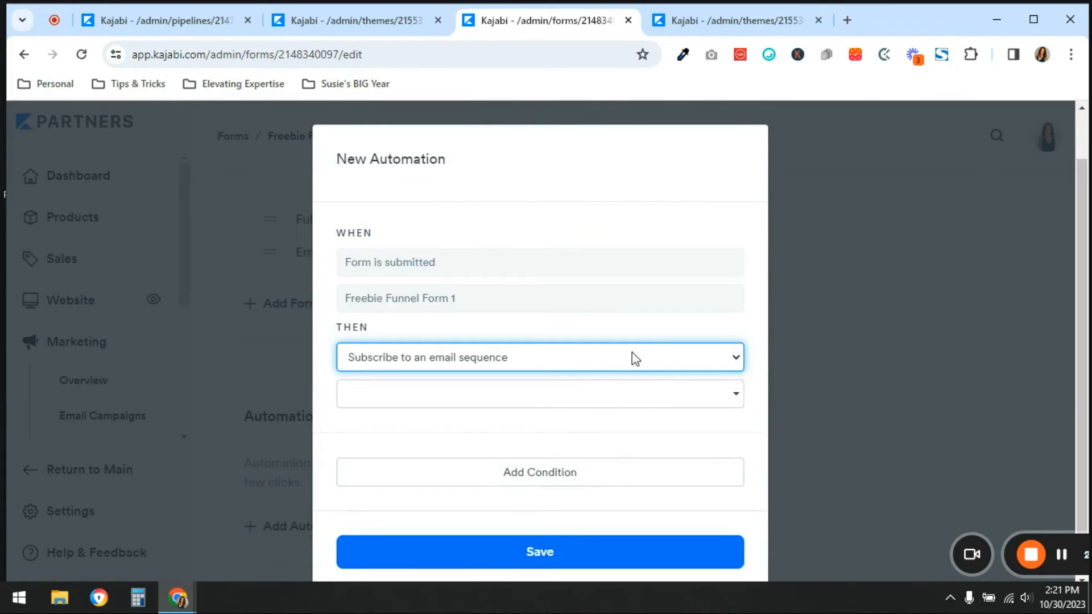
pyautogui.click(637, 399)
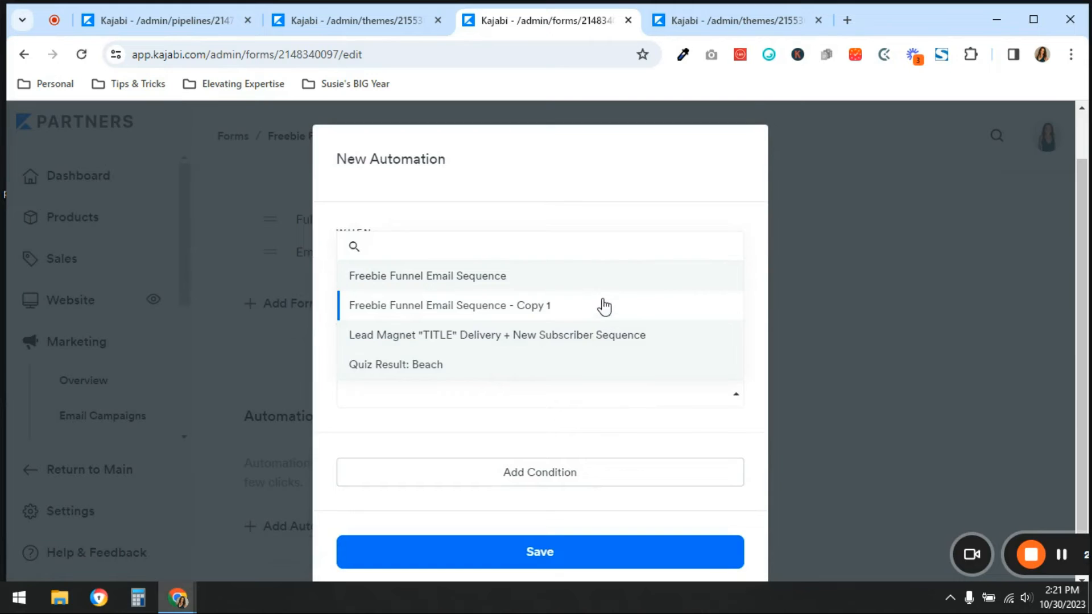
pyautogui.click(605, 306)
pyautogui.scroll(-1, 626, 353)
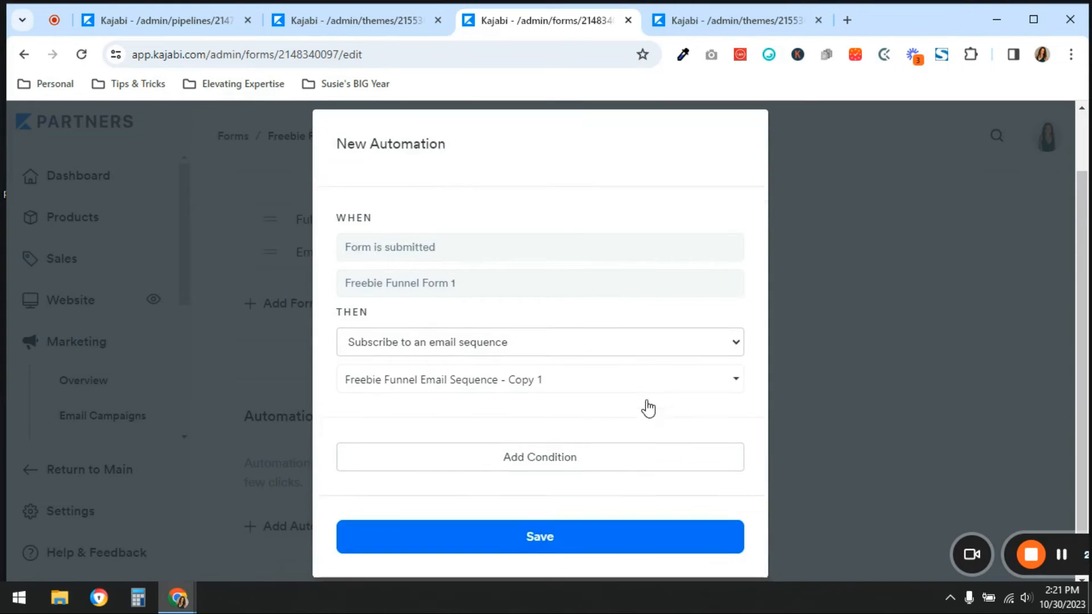
pyautogui.click(578, 533)
pyautogui.scroll(-2, 863, 377)
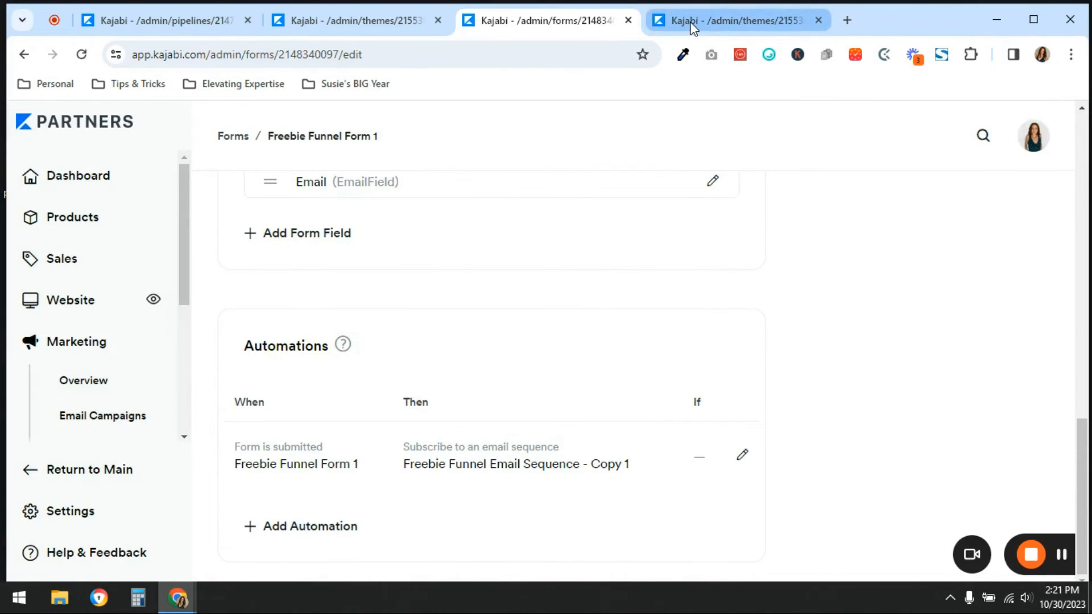
# Set Freebie Funnel Form 1 to send contacts to the custom thank you landing page after submission, and save the form
pyautogui.scroll(9, 871, 307)
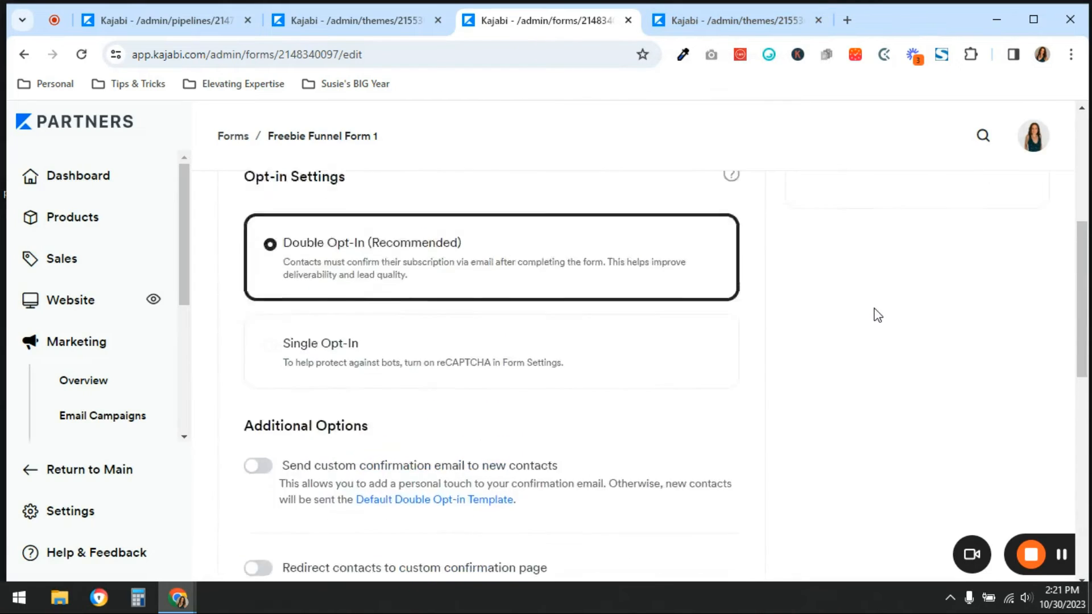
pyautogui.scroll(5, 878, 315)
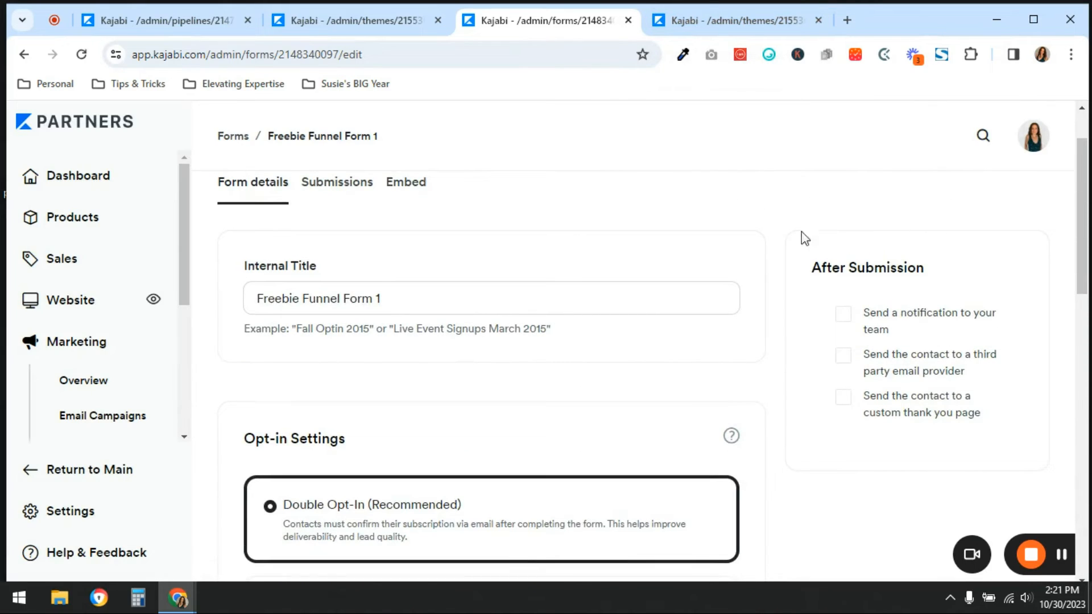
pyautogui.click(845, 399)
pyautogui.scroll(-1, 965, 450)
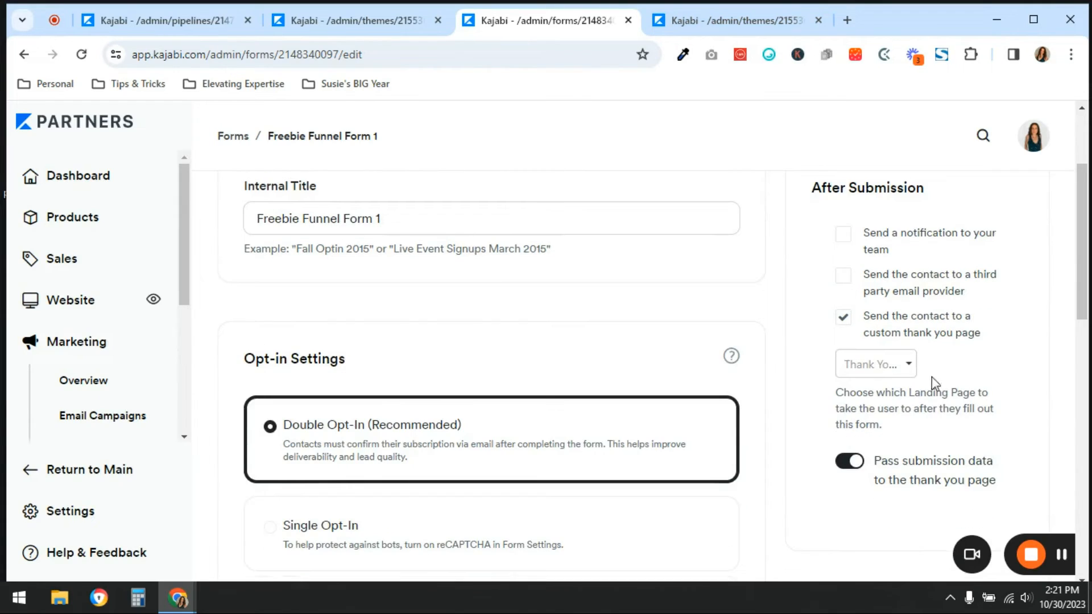
pyautogui.click(907, 370)
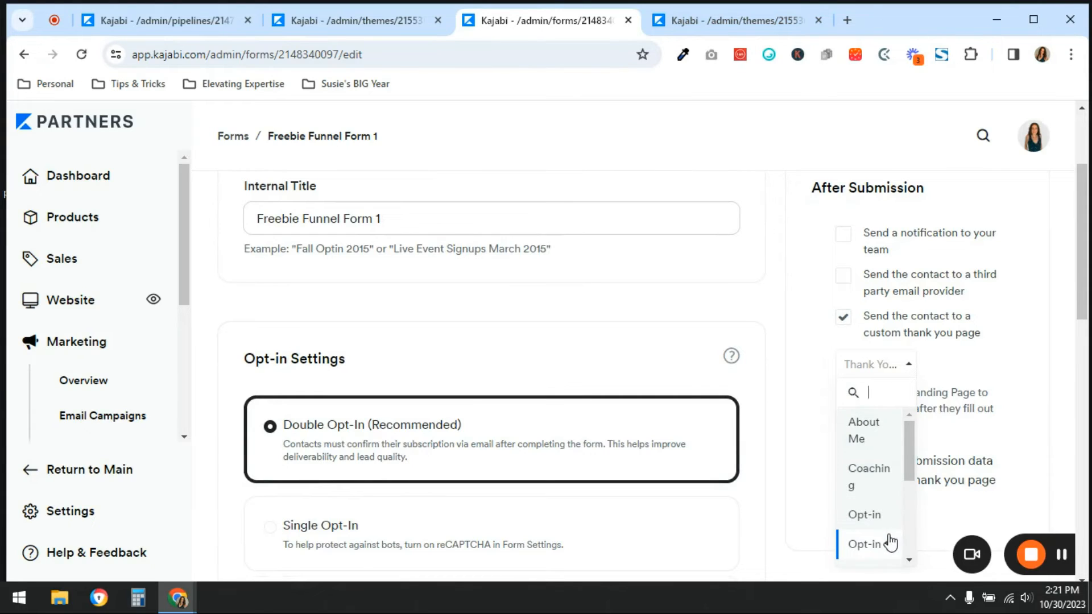
pyautogui.scroll(-2, 884, 516)
pyautogui.scroll(-4, 885, 515)
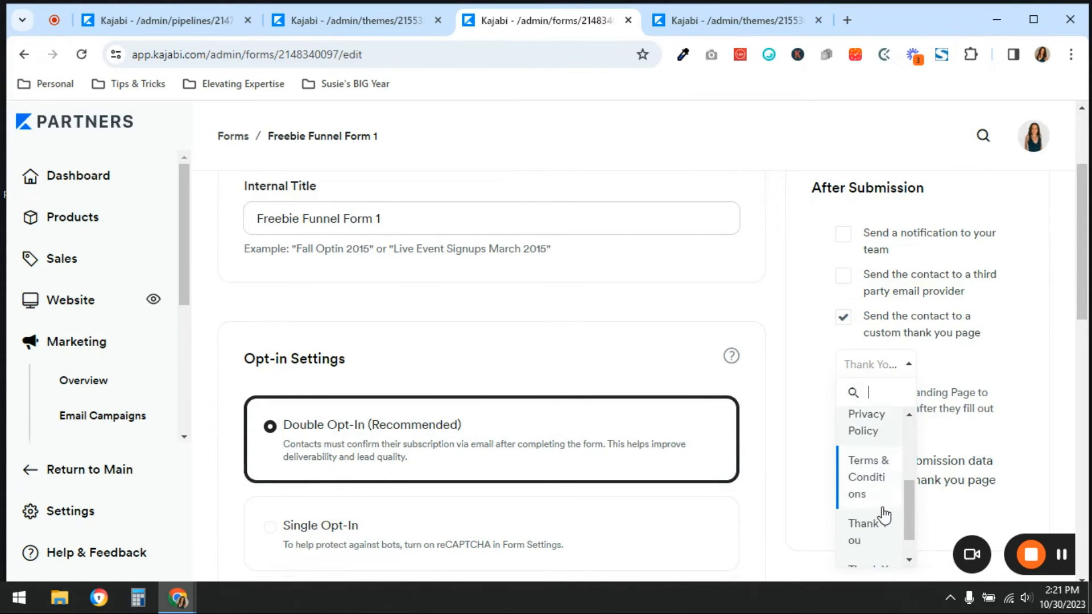
pyautogui.click(867, 470)
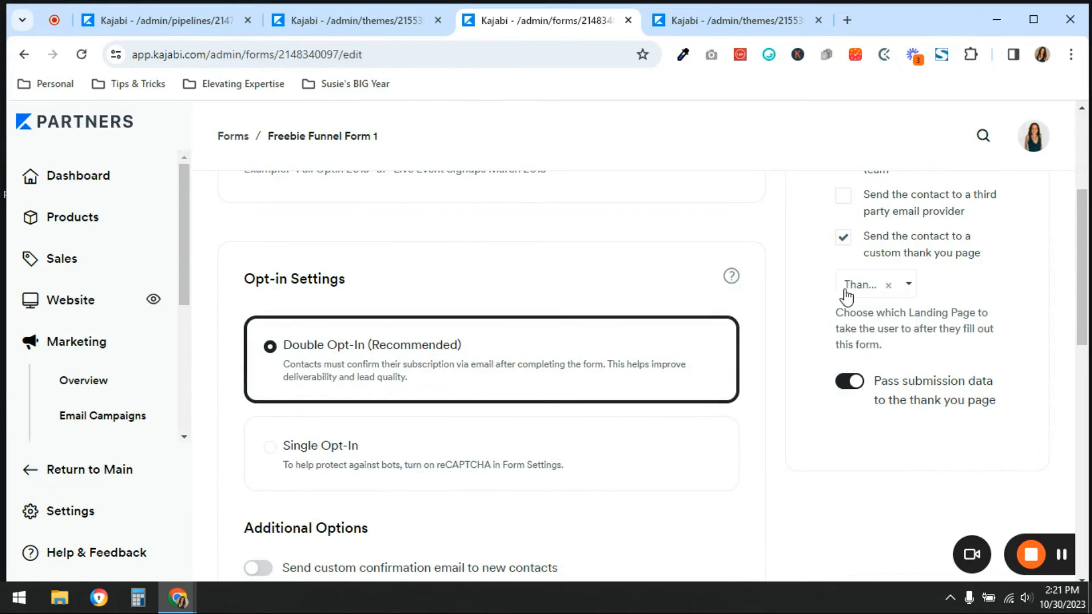
pyautogui.scroll(4, 1042, 374)
pyautogui.click(1021, 216)
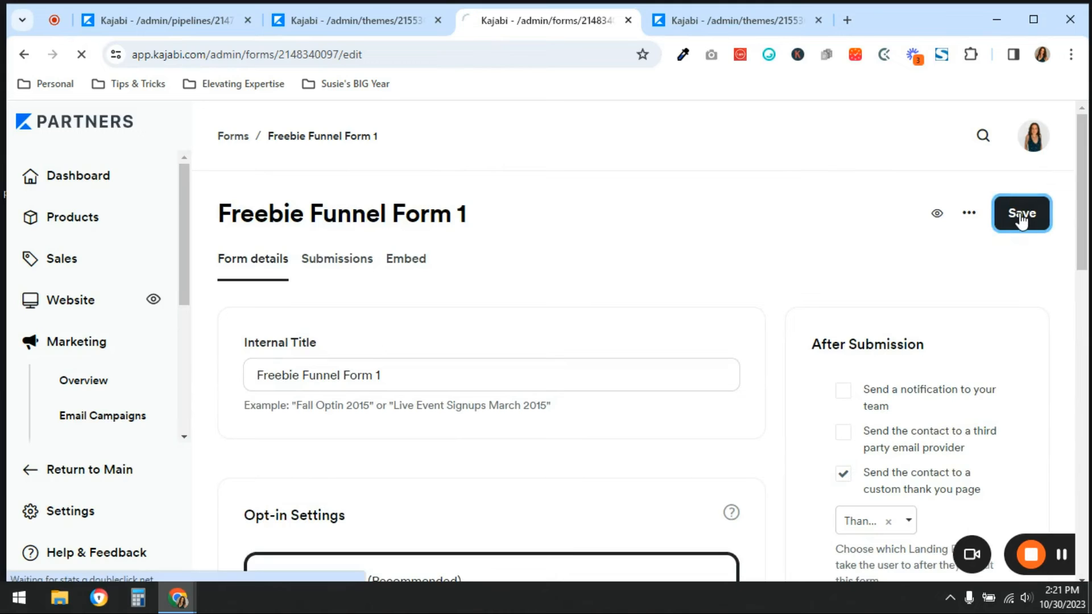
# Exclude the Download Now call to action from the text block on the Thank You 1 page
pyautogui.click(688, 21)
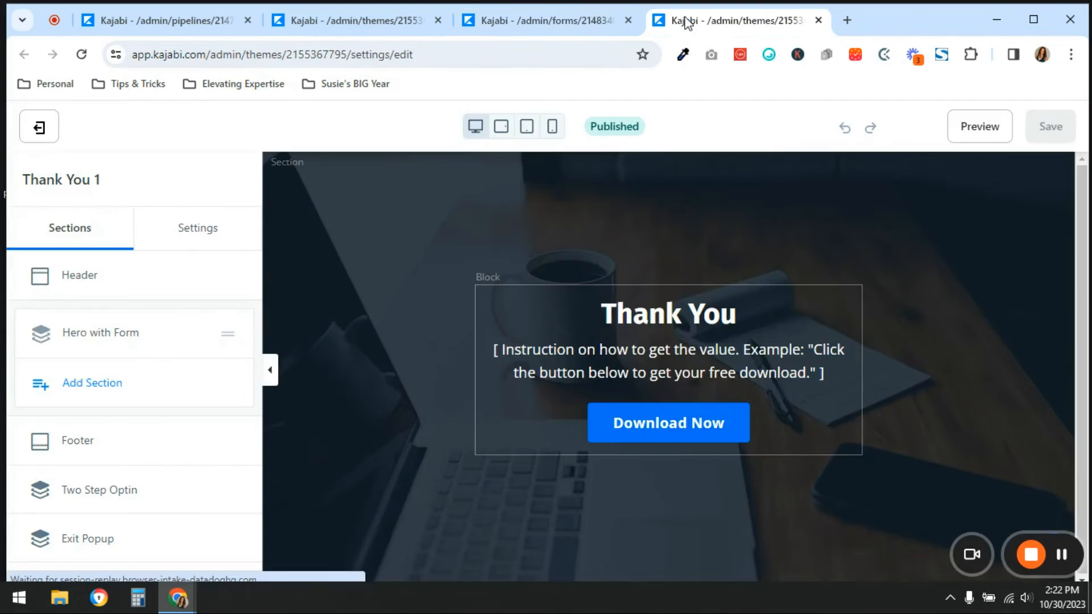
pyautogui.click(658, 435)
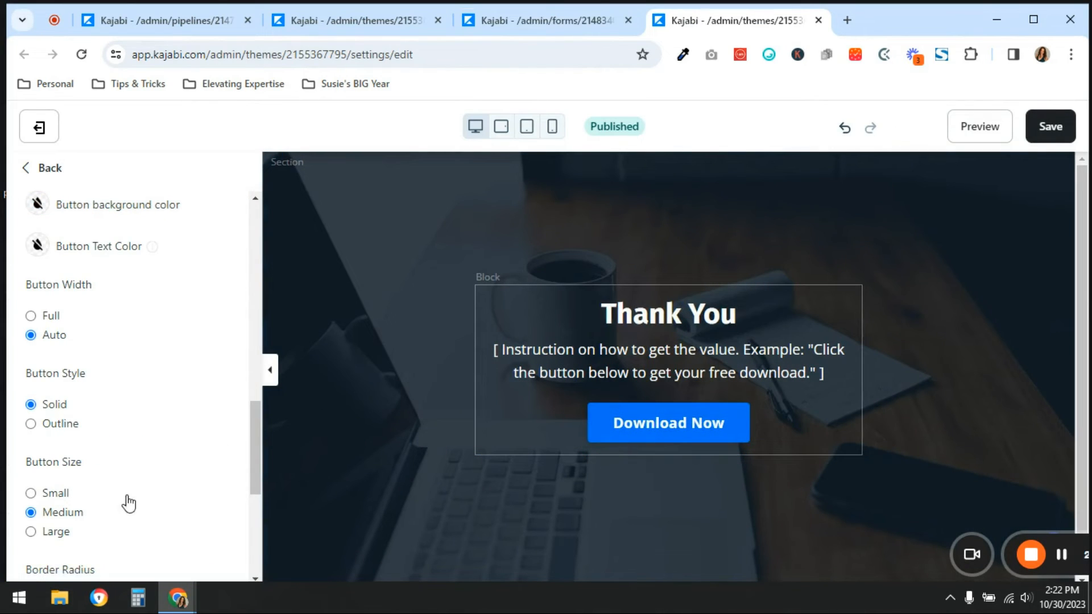
pyautogui.scroll(5, 128, 503)
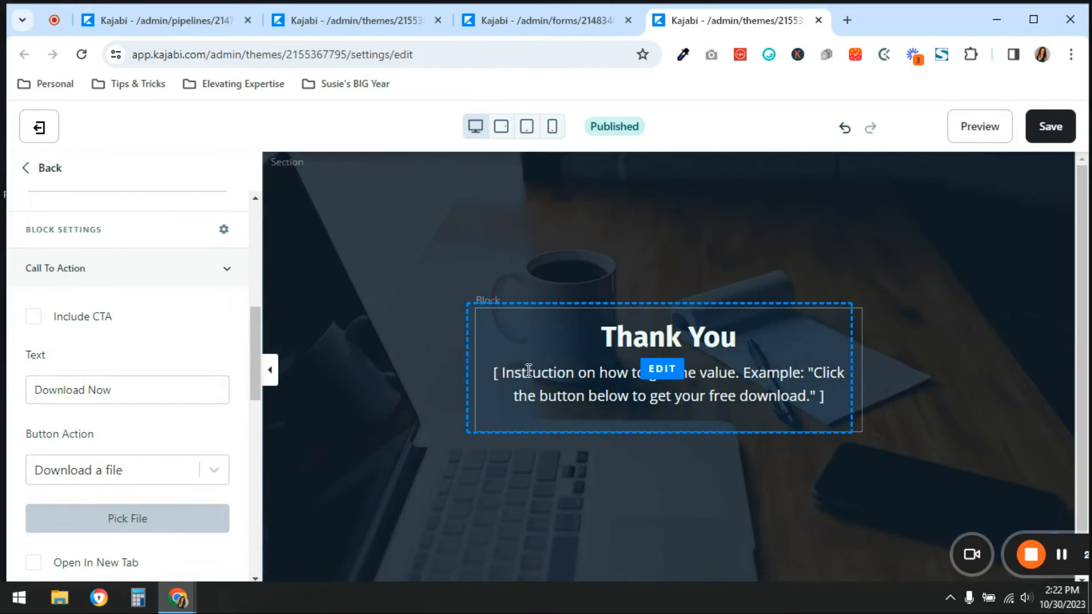
# Replace the instruction text under the Thank You heading with "Check your email" and save the page
pyautogui.moveTo(528, 371); pyautogui.dragTo(794, 395)
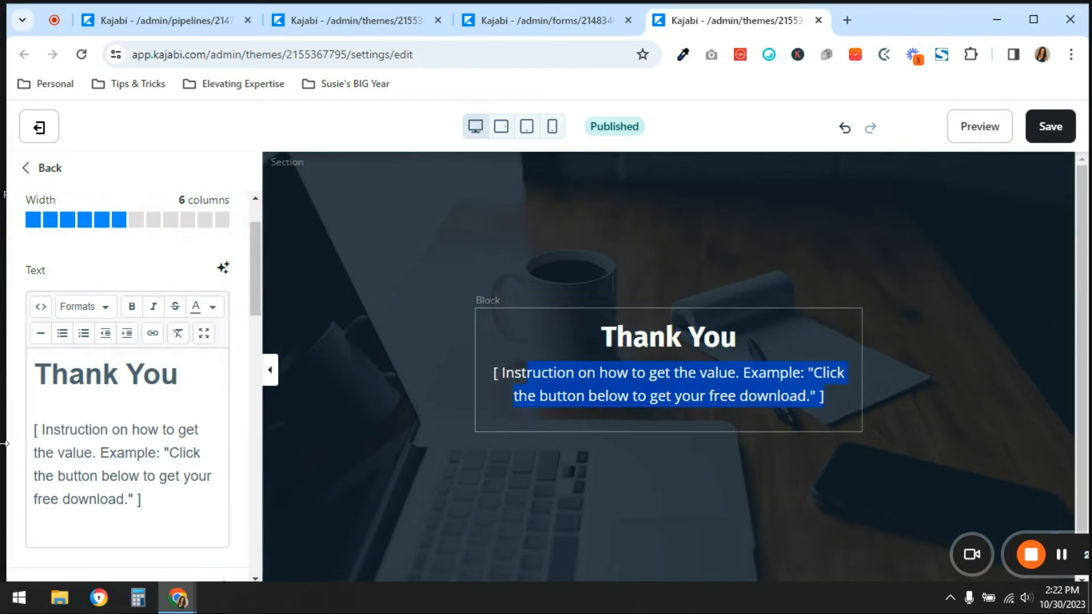
pyautogui.moveTo(183, 491); pyautogui.dragTo(3, 427)
pyautogui.press('BackSpace')
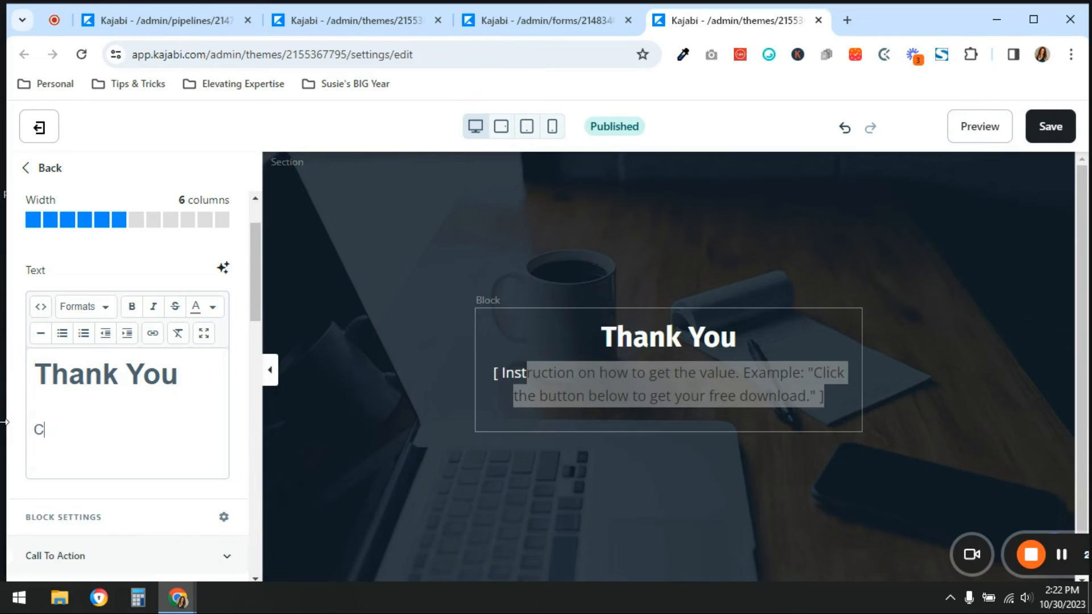
pyautogui.write('Check your email')
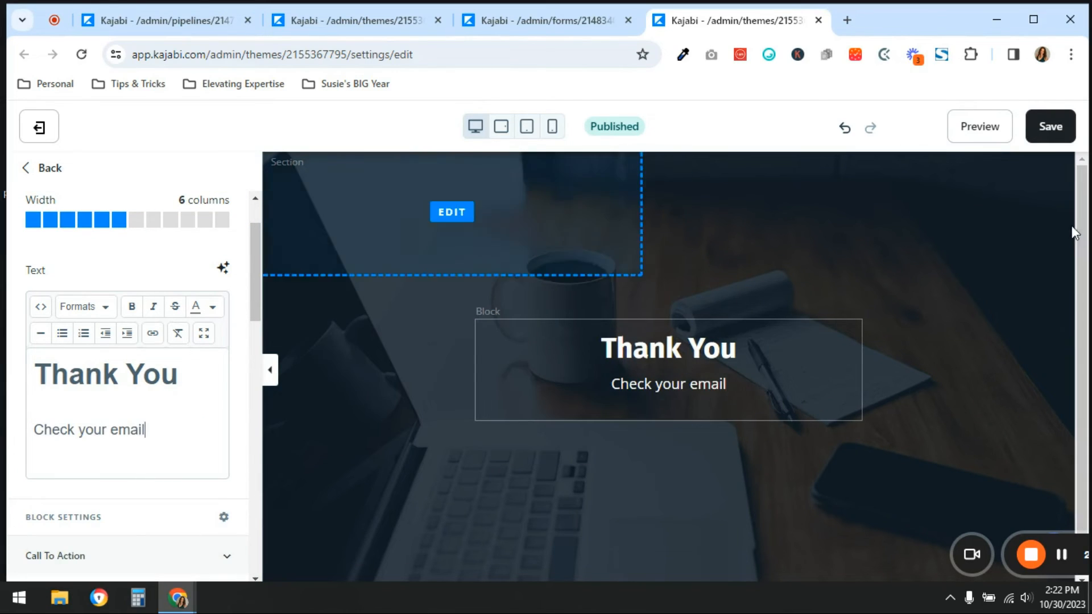
pyautogui.click(1053, 132)
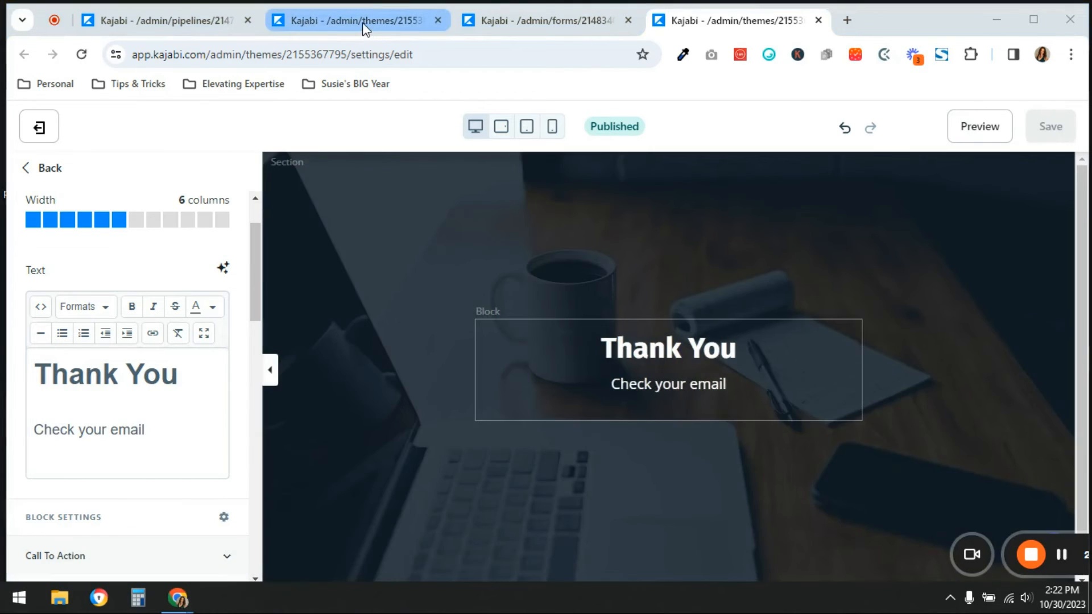
# Review the Opt-in 1 page, Freebie Funnel Form 1 and the original Freebie Funnel in their browser tabs
pyautogui.click(362, 22)
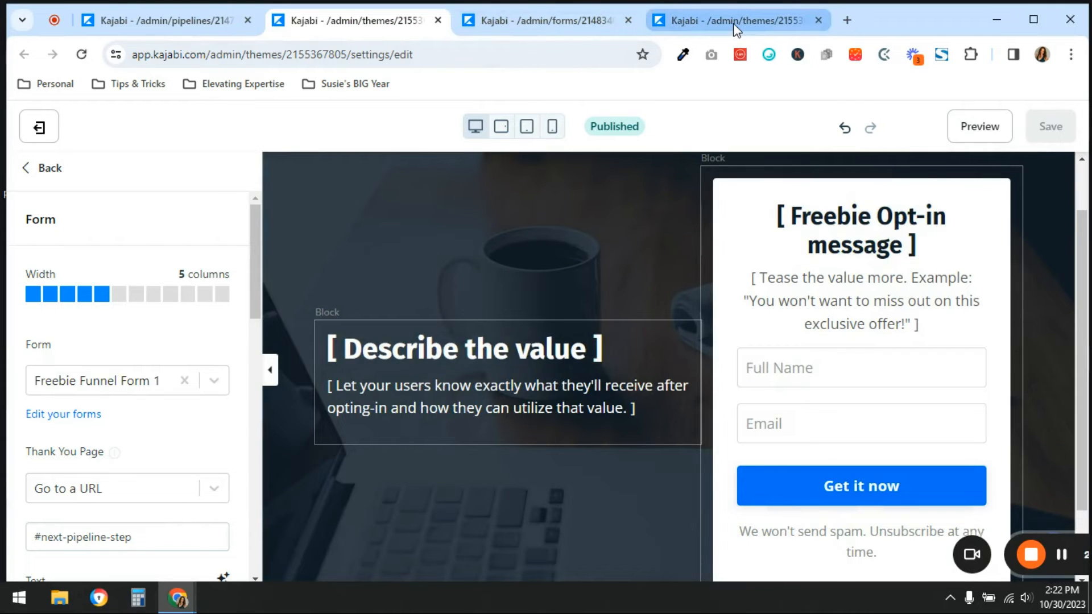
pyautogui.click(502, 20)
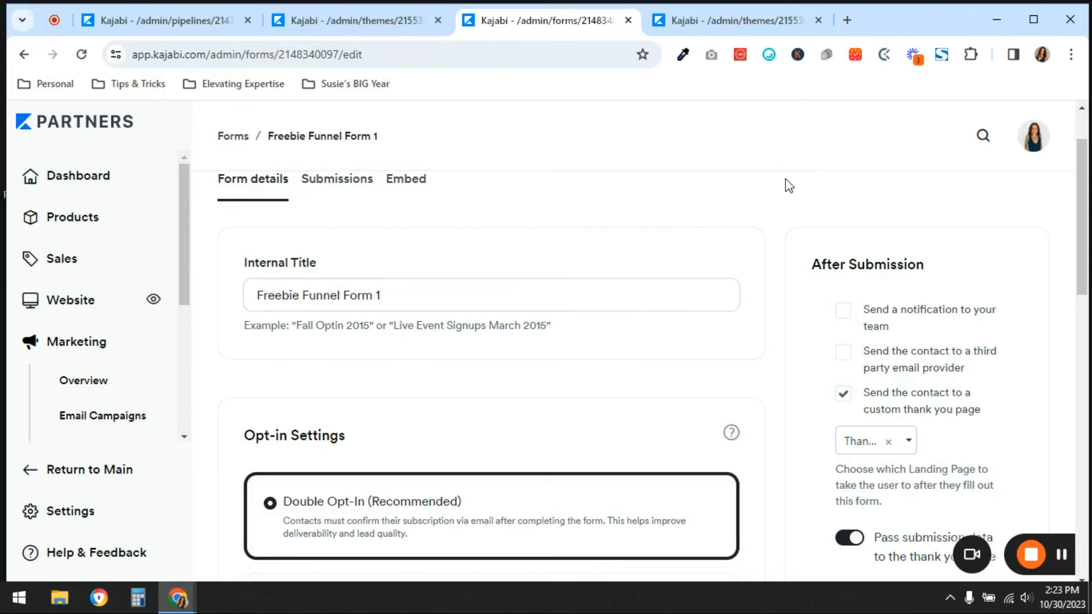
pyautogui.click(174, 25)
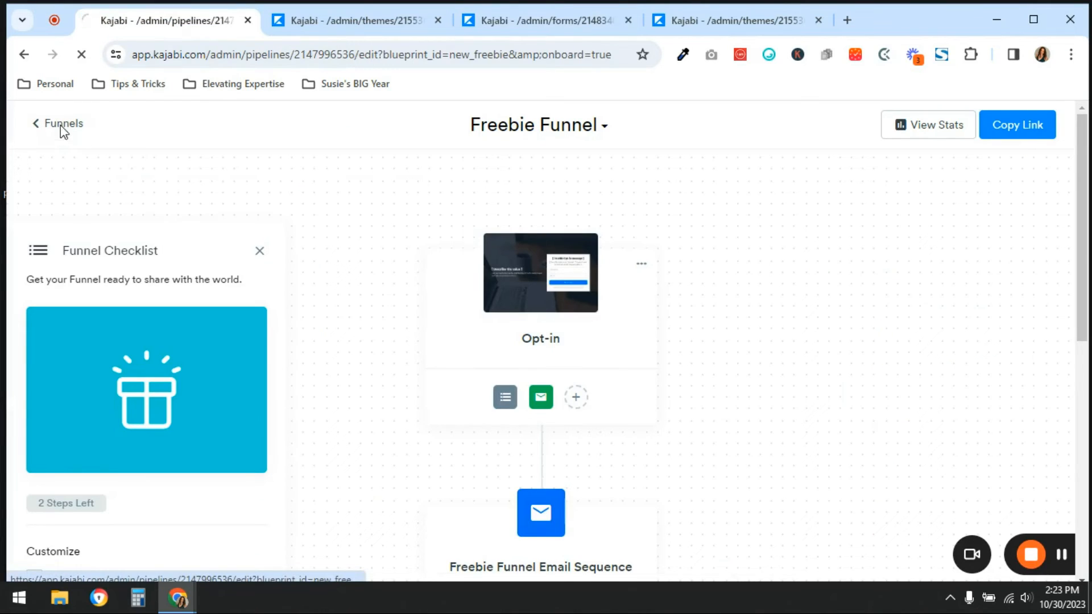
# Return to the Funnels list and create a new funnel from the Blank blueprint, titled "Blank Funnel Test"
pyautogui.click(61, 126)
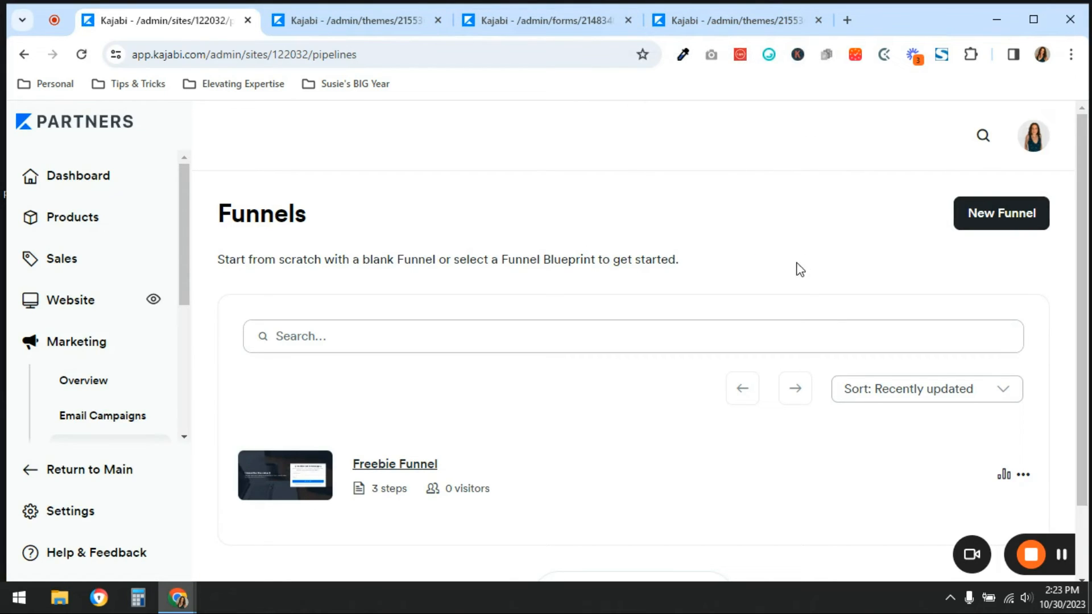
pyautogui.click(1018, 227)
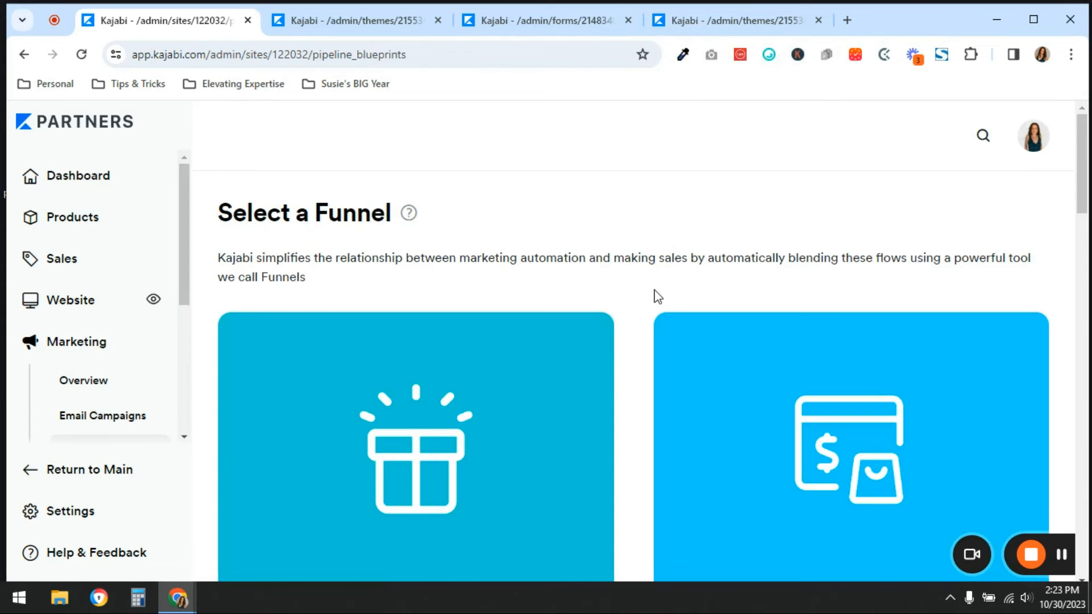
pyautogui.scroll(-18, 655, 294)
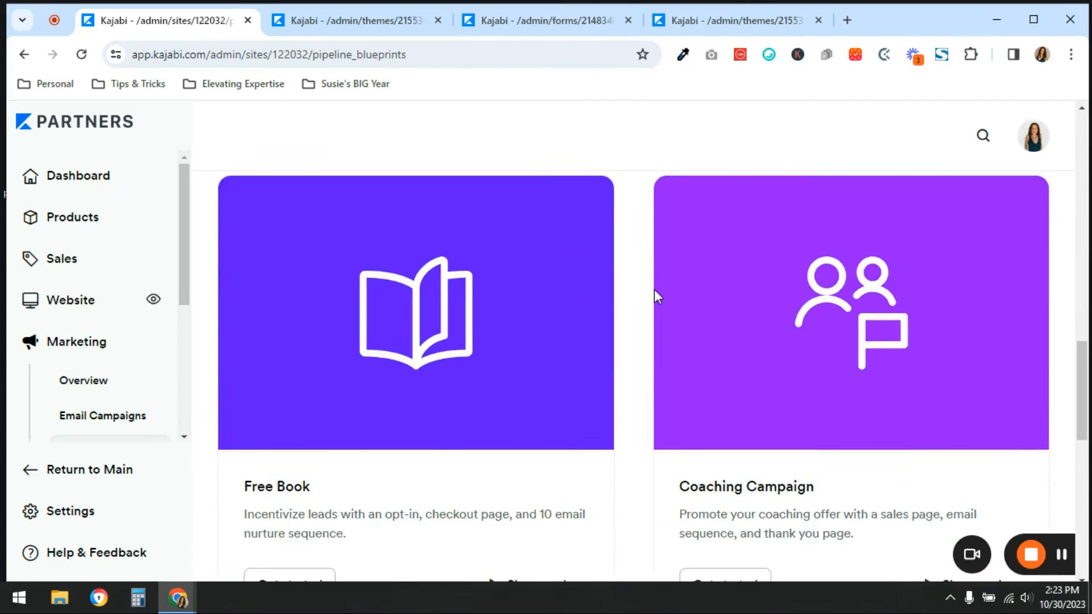
pyautogui.scroll(-10, 655, 293)
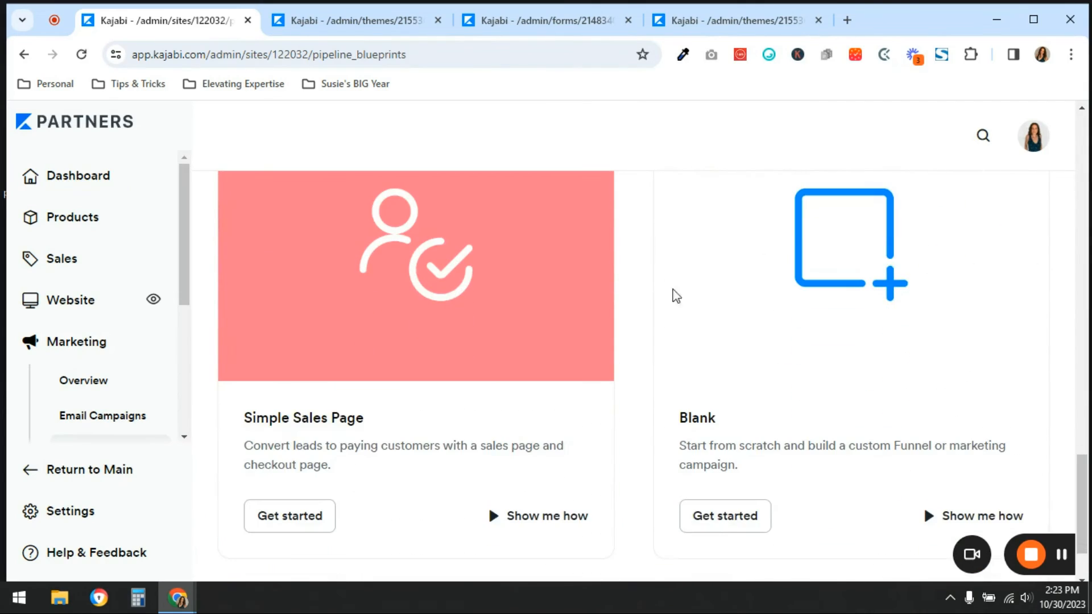
pyautogui.scroll(-2, 783, 481)
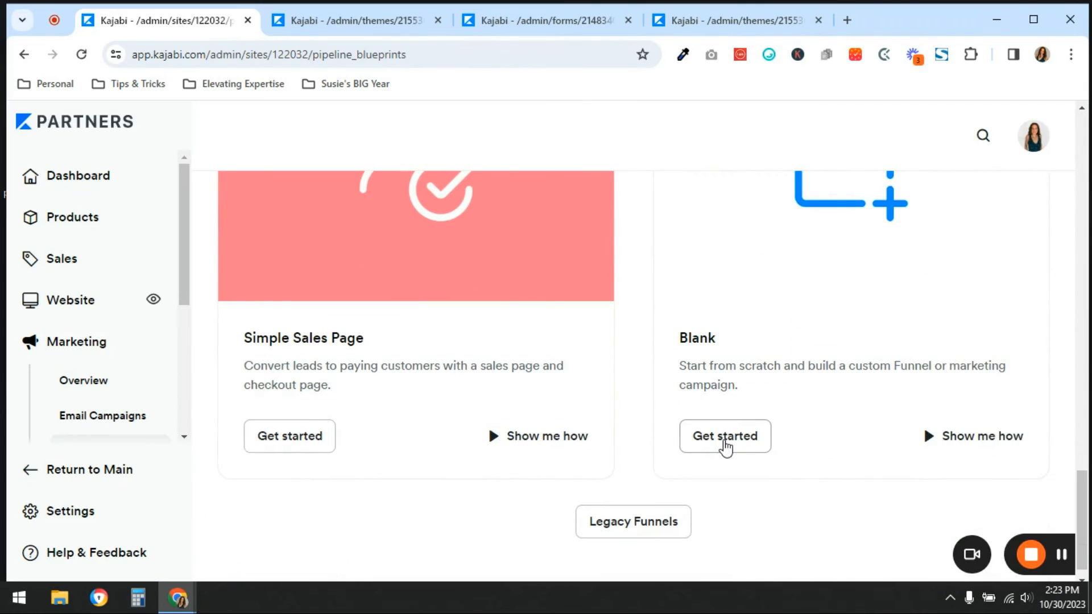
pyautogui.click(724, 446)
pyautogui.click(595, 259)
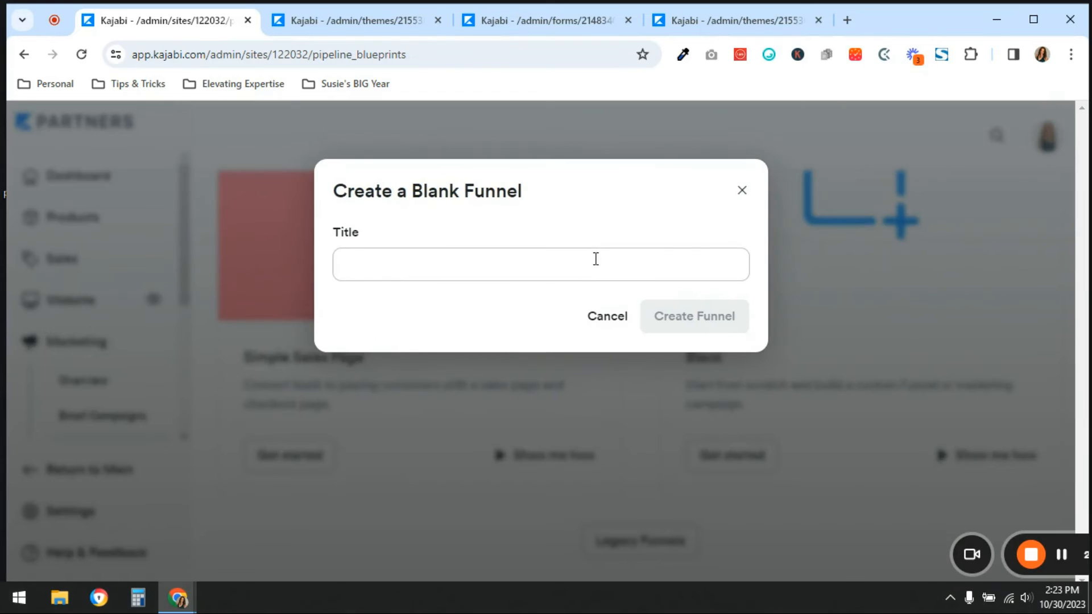
pyautogui.write('Blank Funnel Test')
pyautogui.click(658, 319)
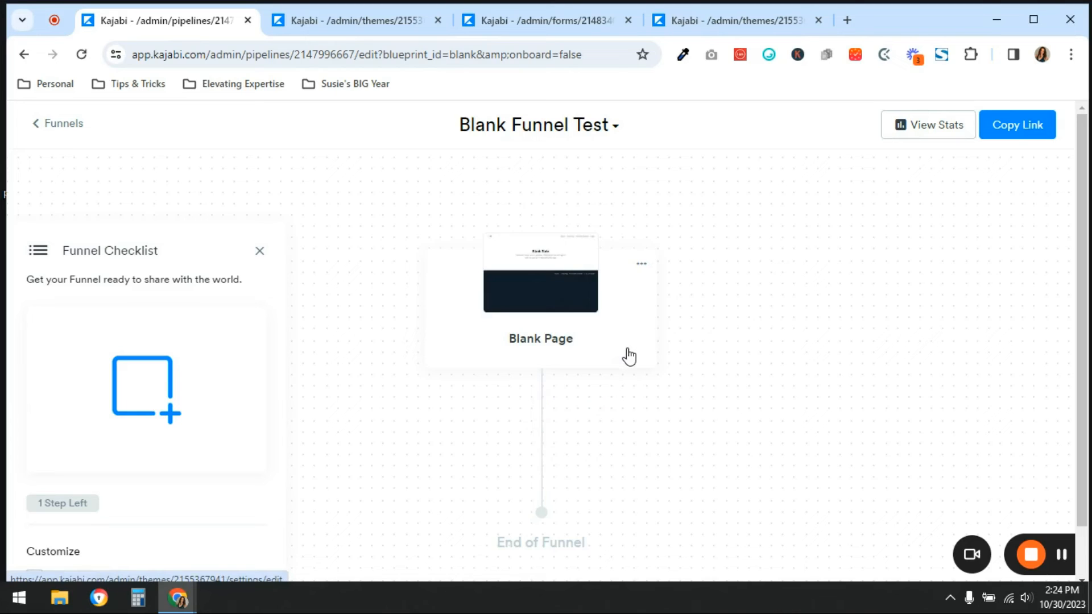
# Add the existing landing page Opt-in 1 to the funnel after the Blank Page
pyautogui.click(543, 408)
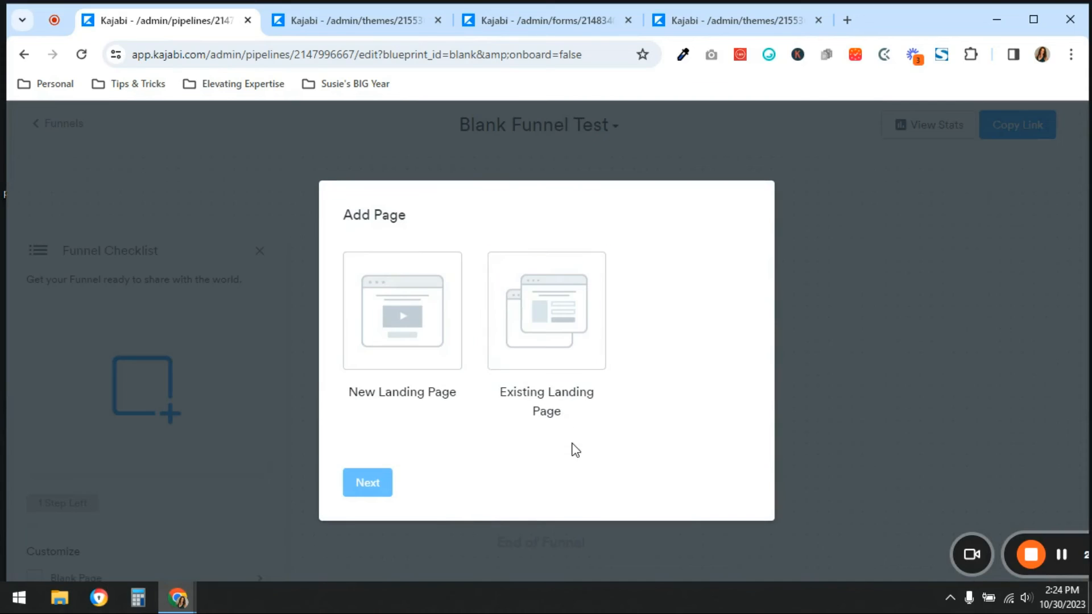
pyautogui.click(553, 325)
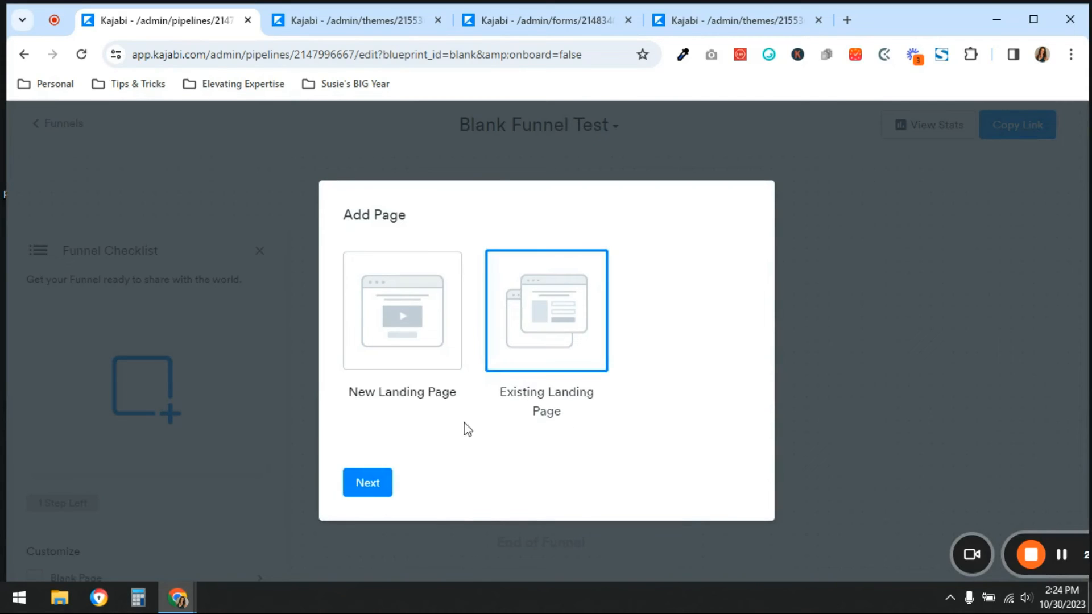
pyautogui.click(376, 484)
pyautogui.click(496, 273)
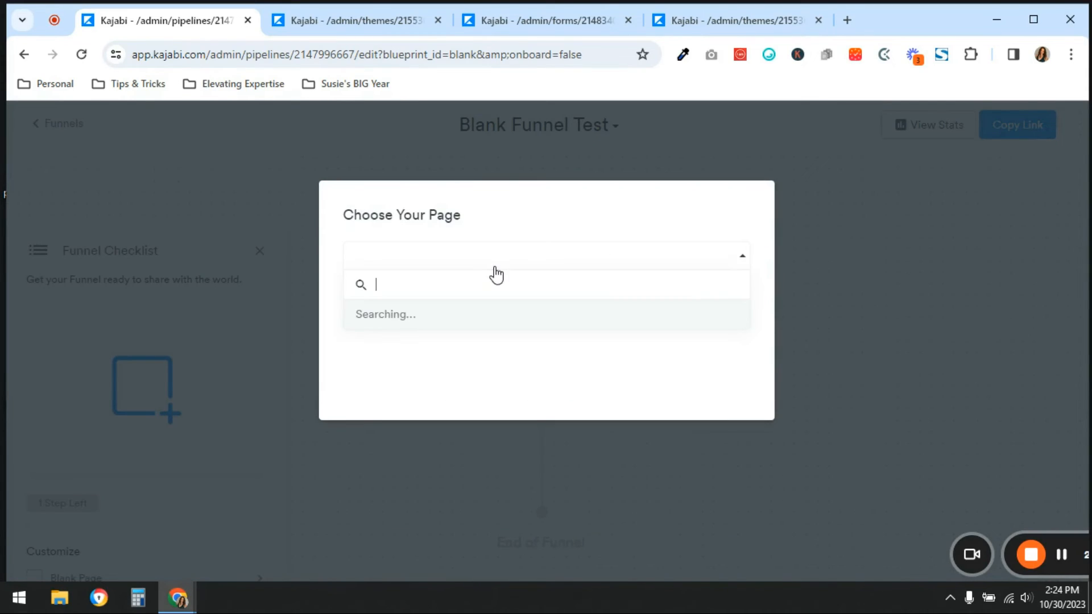
pyautogui.click(489, 349)
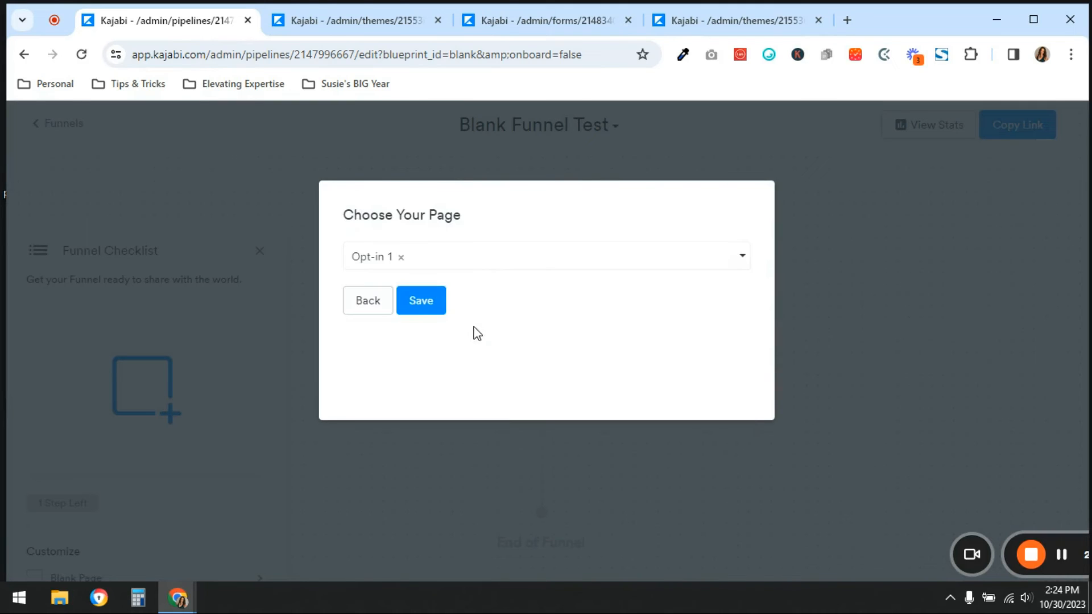
pyautogui.click(425, 306)
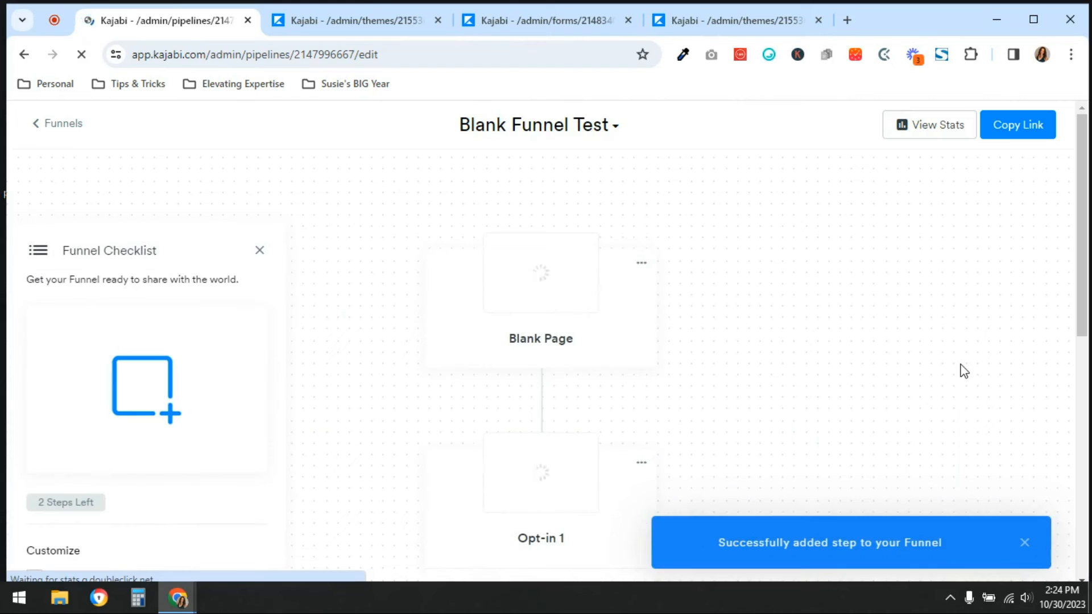
# Remove the Blank Page from Blank Funnel Test
pyautogui.click(642, 264)
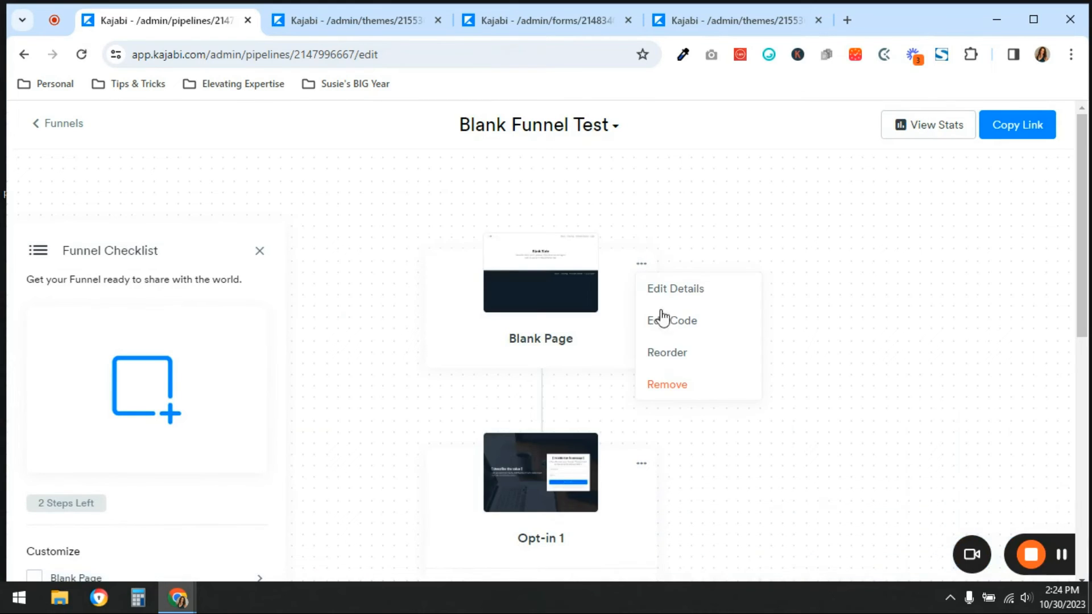
pyautogui.click(680, 393)
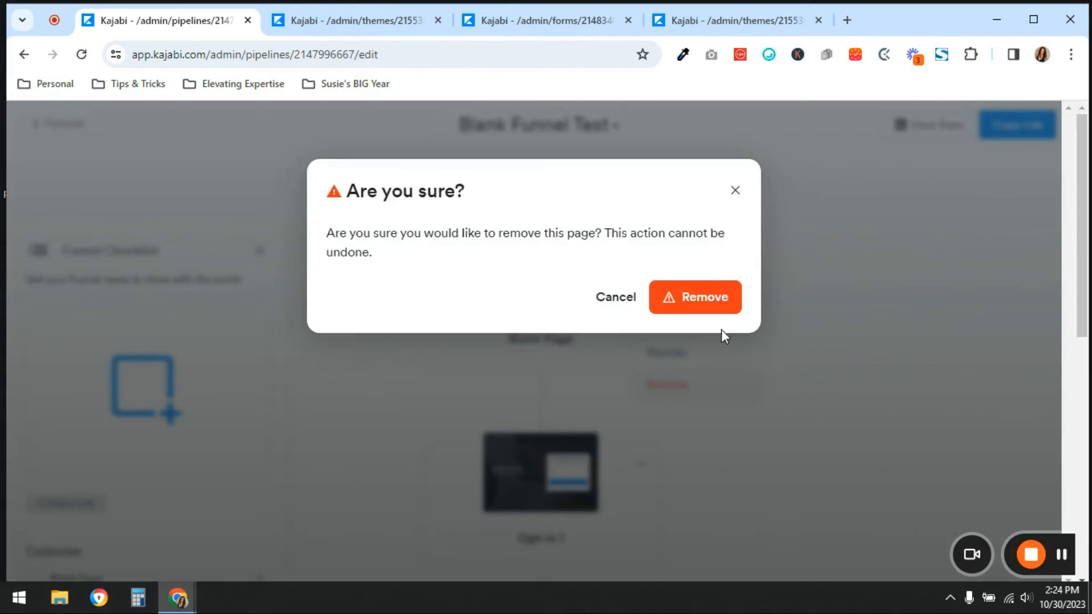
pyautogui.click(700, 310)
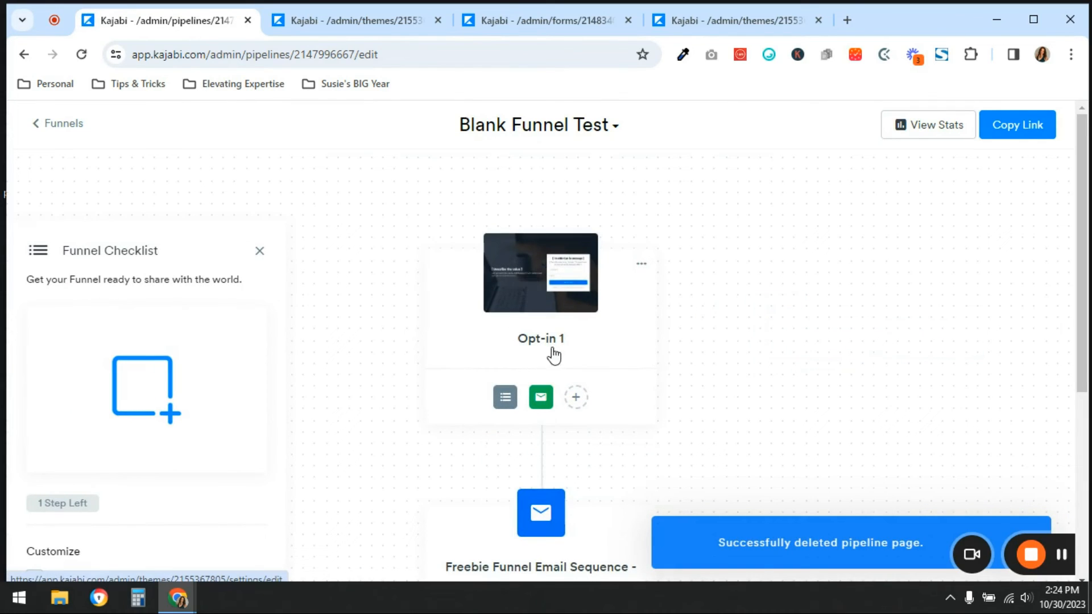
# Add the existing landing page Thank You 1 after the email sequence at the end of the funnel
pyautogui.moveTo(518, 396)
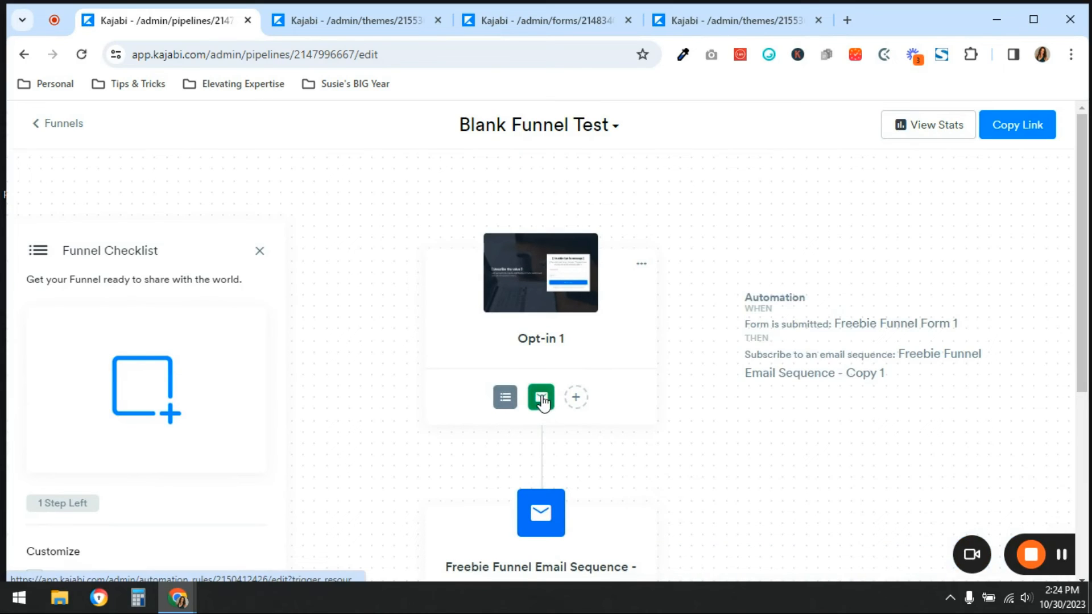
pyautogui.scroll(-3, 541, 402)
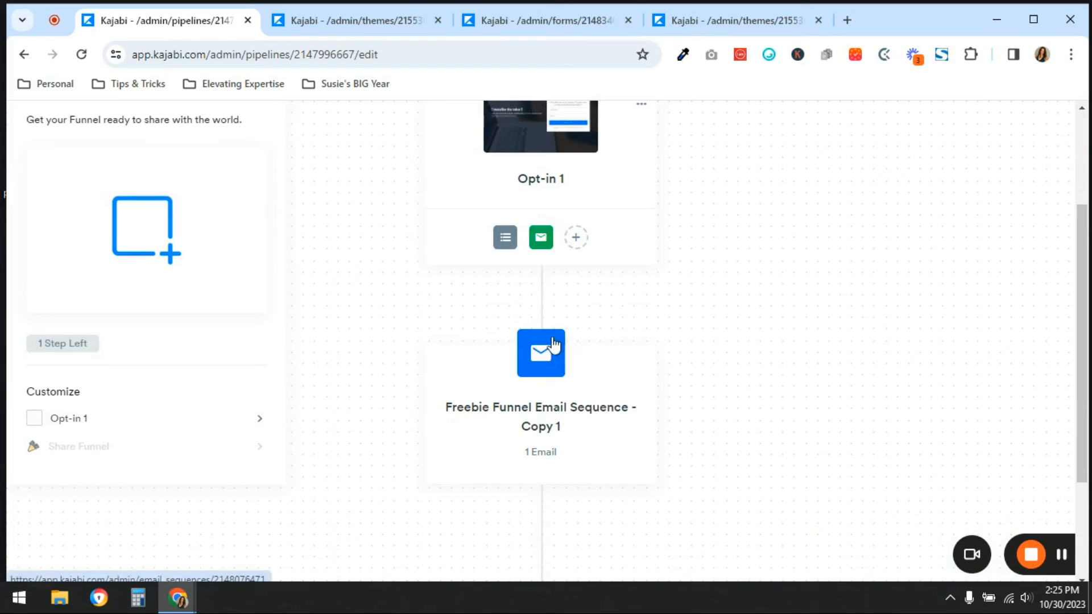
pyautogui.scroll(2, 851, 422)
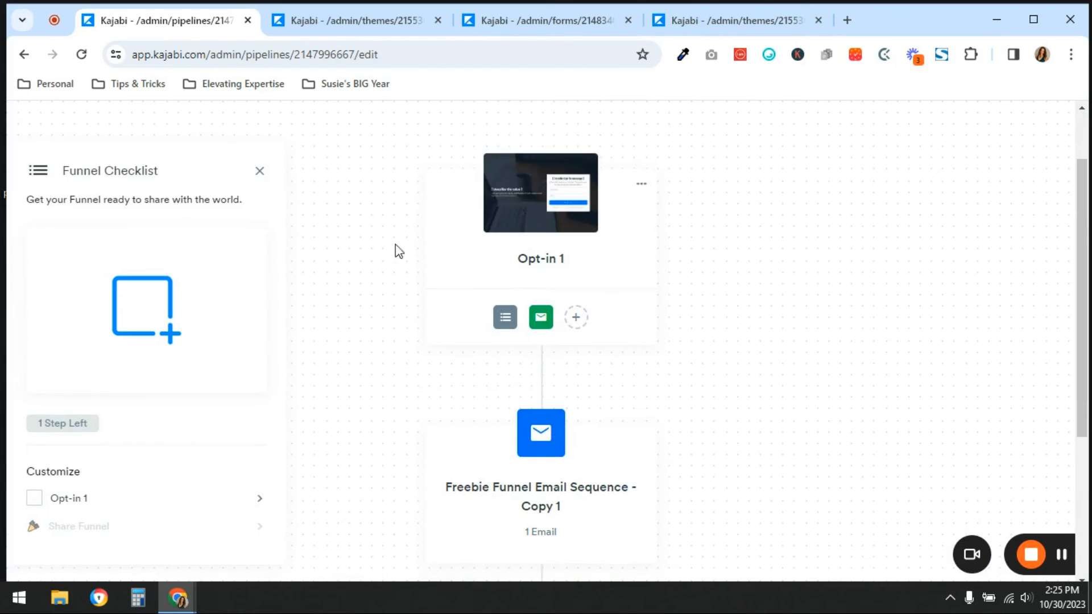
pyautogui.scroll(-5, 925, 426)
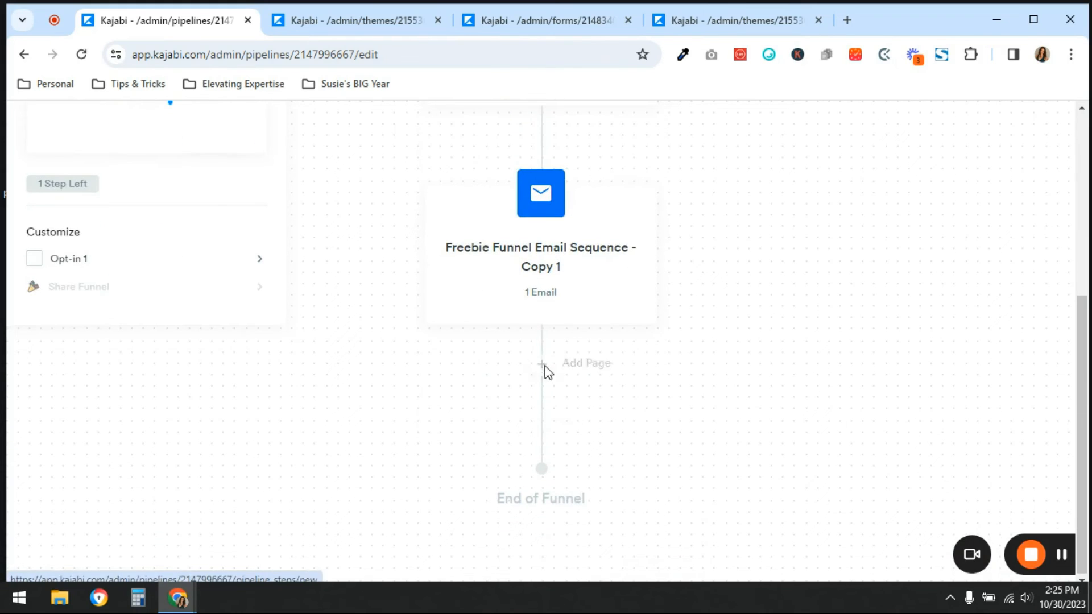
pyautogui.click(543, 367)
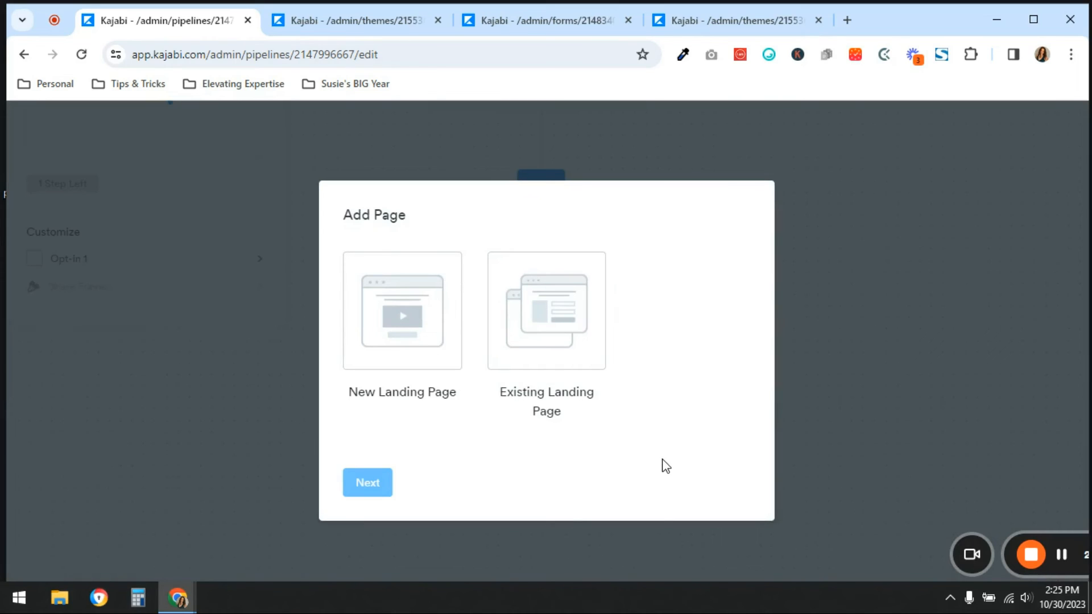
pyautogui.click(572, 331)
pyautogui.click(389, 489)
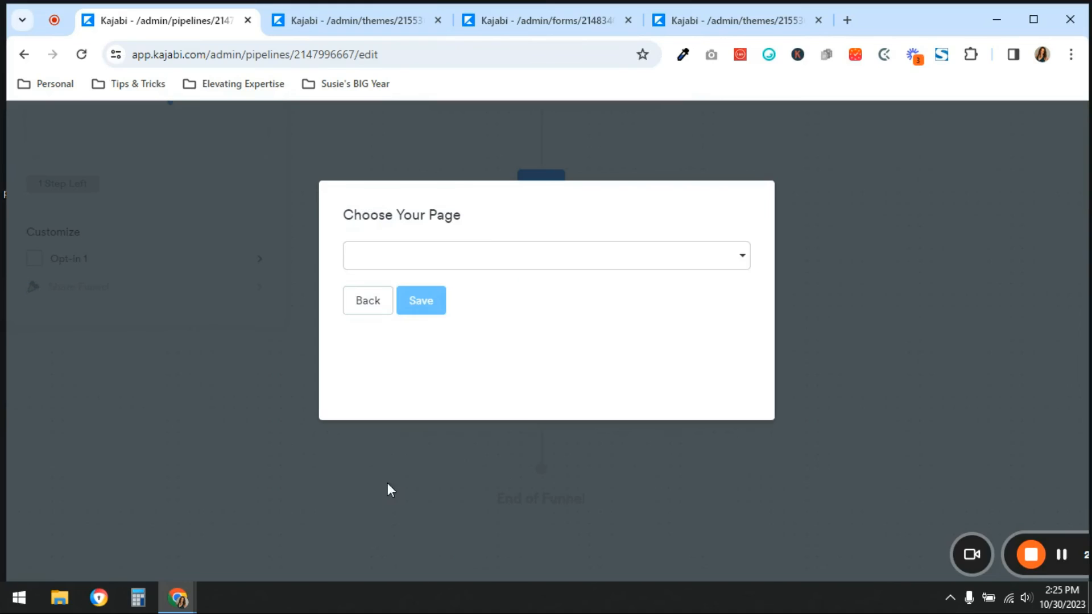
pyautogui.click(475, 268)
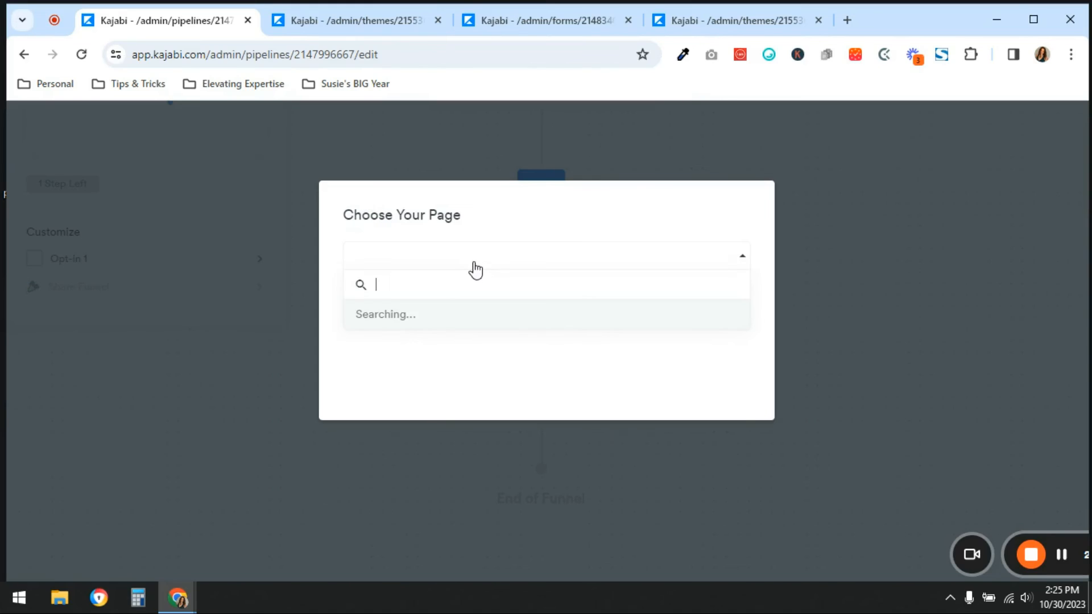
pyautogui.click(476, 351)
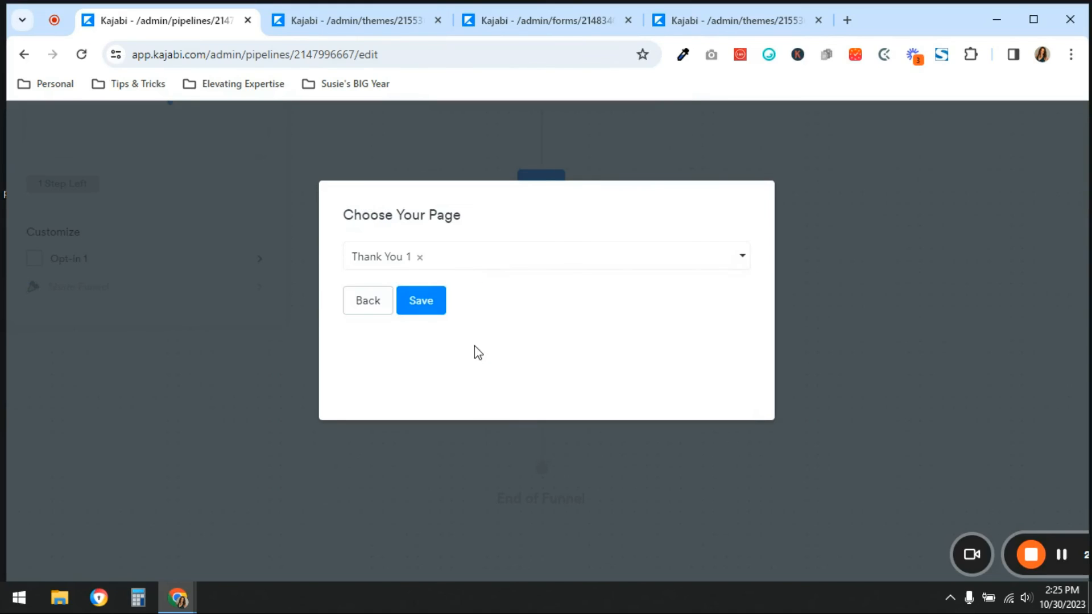
pyautogui.click(408, 306)
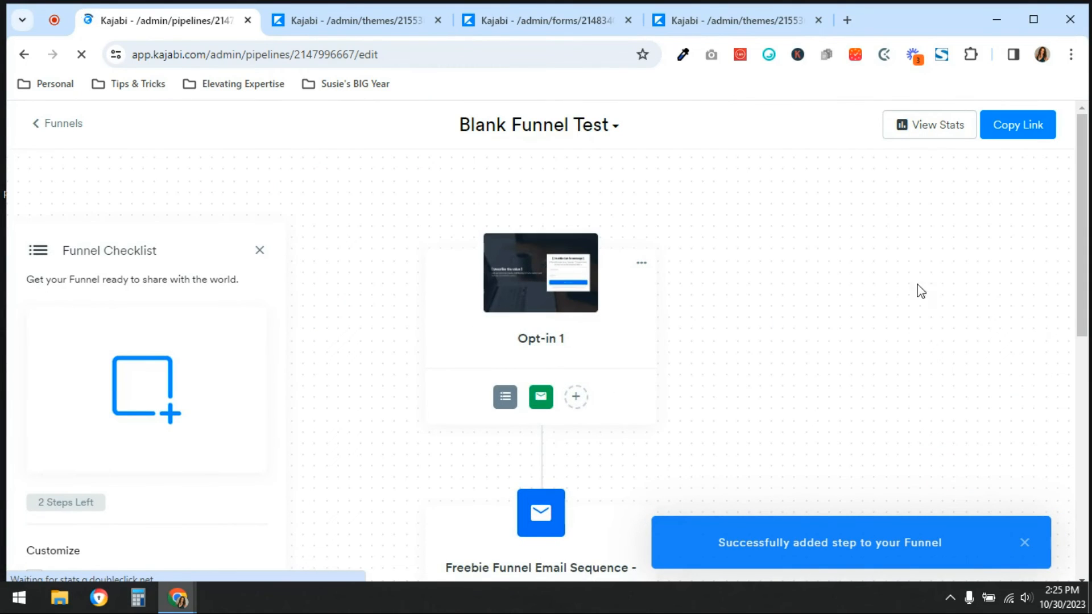
# Go to the website's landing pages and delete the unused Blank Page
pyautogui.scroll(-8, 817, 364)
pyautogui.scroll(8, 814, 358)
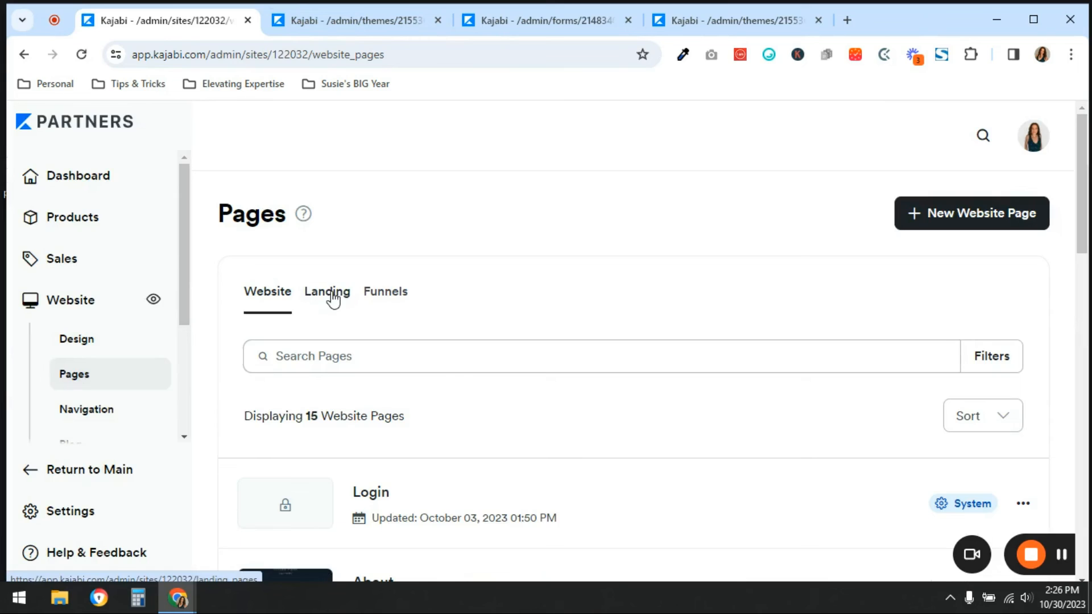
pyautogui.click(333, 299)
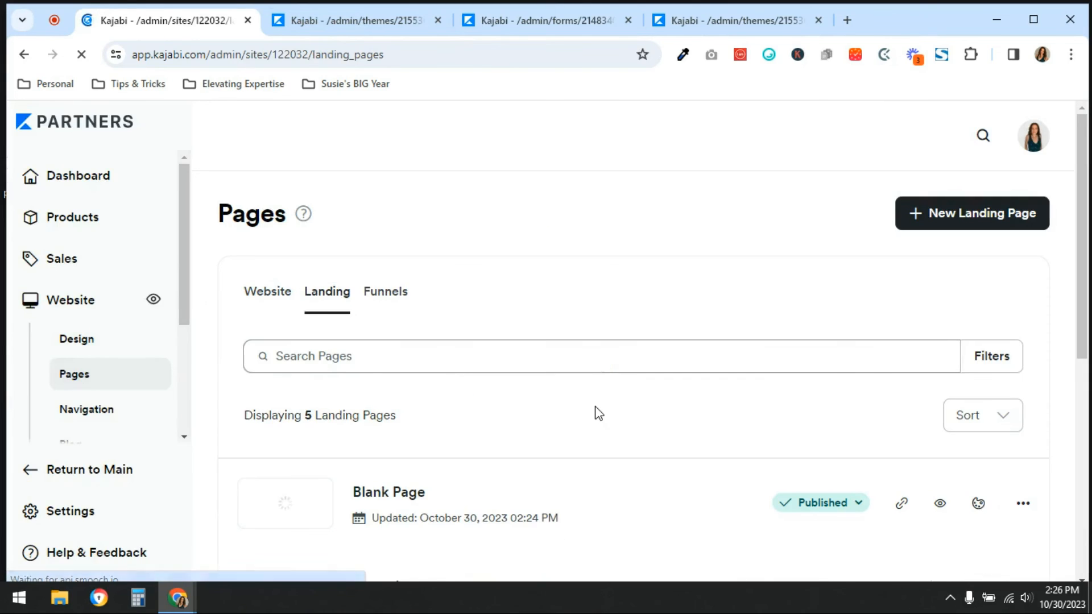
pyautogui.scroll(-1, 595, 407)
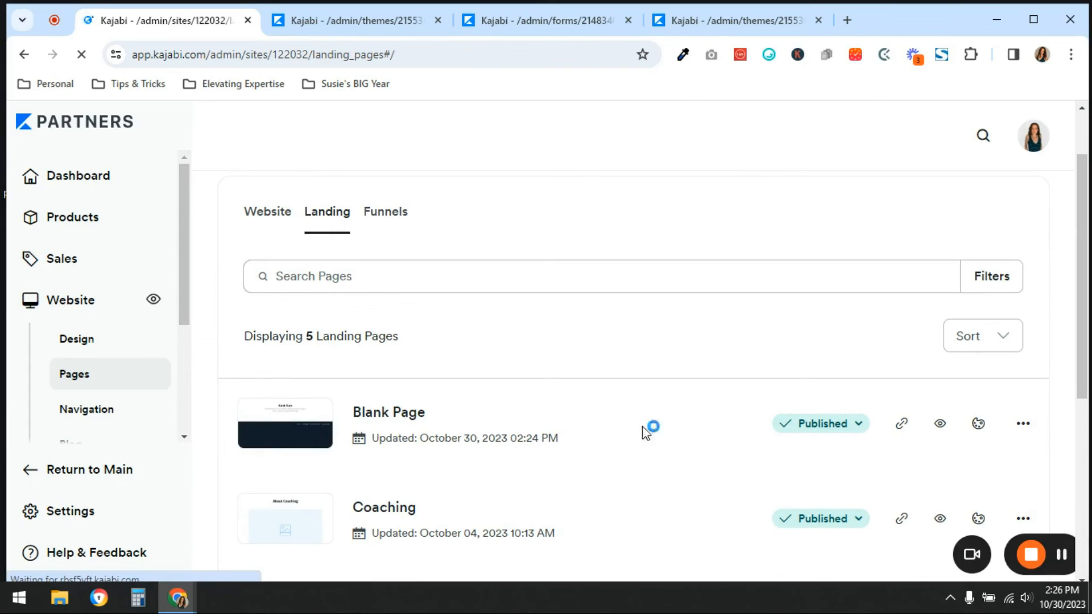
pyautogui.click(1023, 423)
pyautogui.scroll(-2, 913, 462)
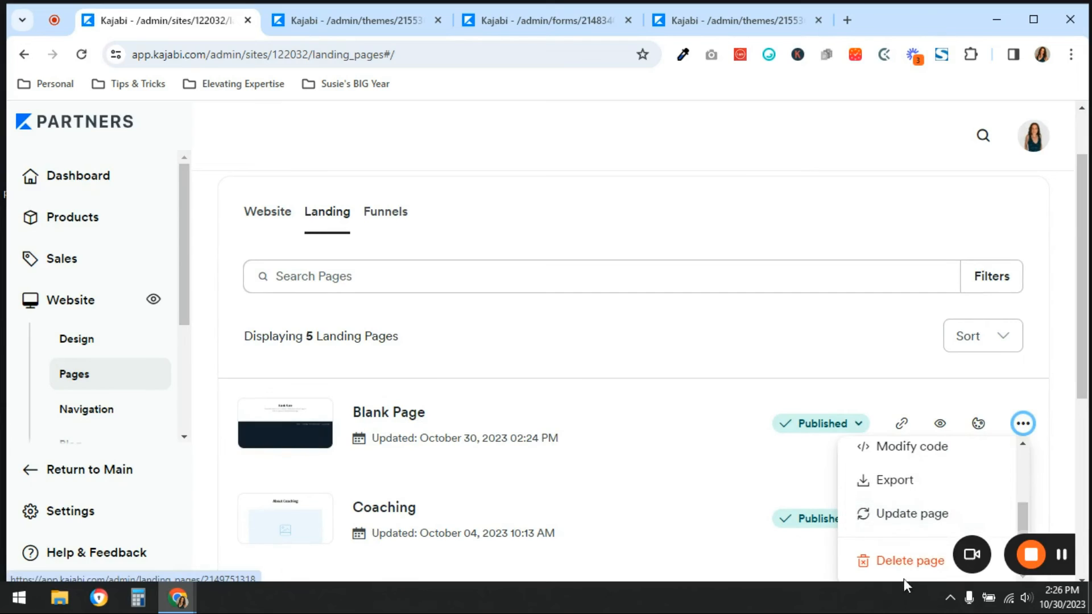
pyautogui.click(908, 562)
pyautogui.click(694, 312)
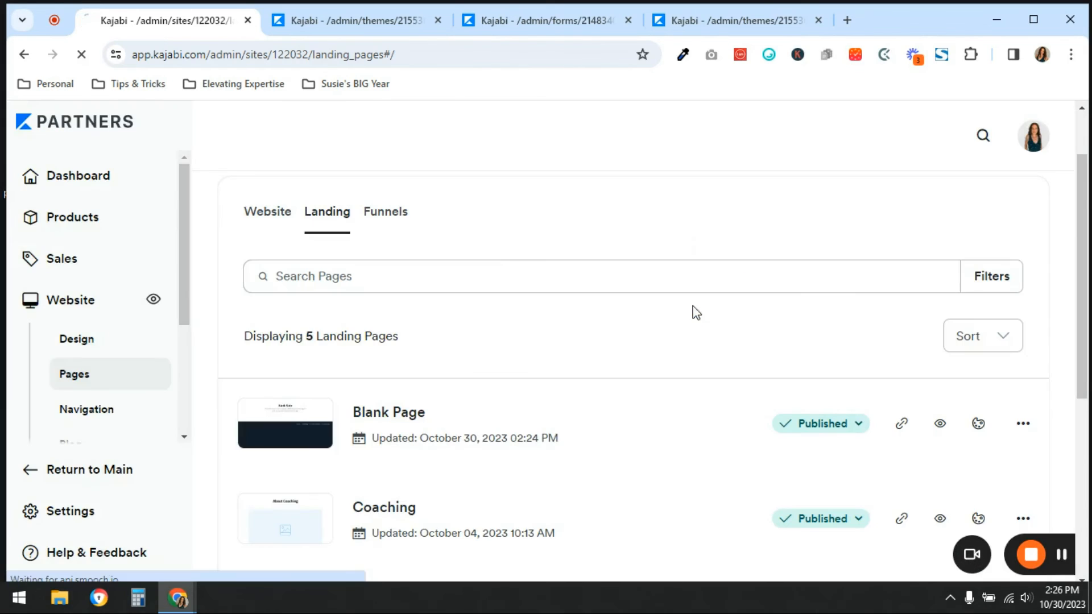
# List the website's funnel pages and locate the Blank Funnel Test folder
pyautogui.click(387, 214)
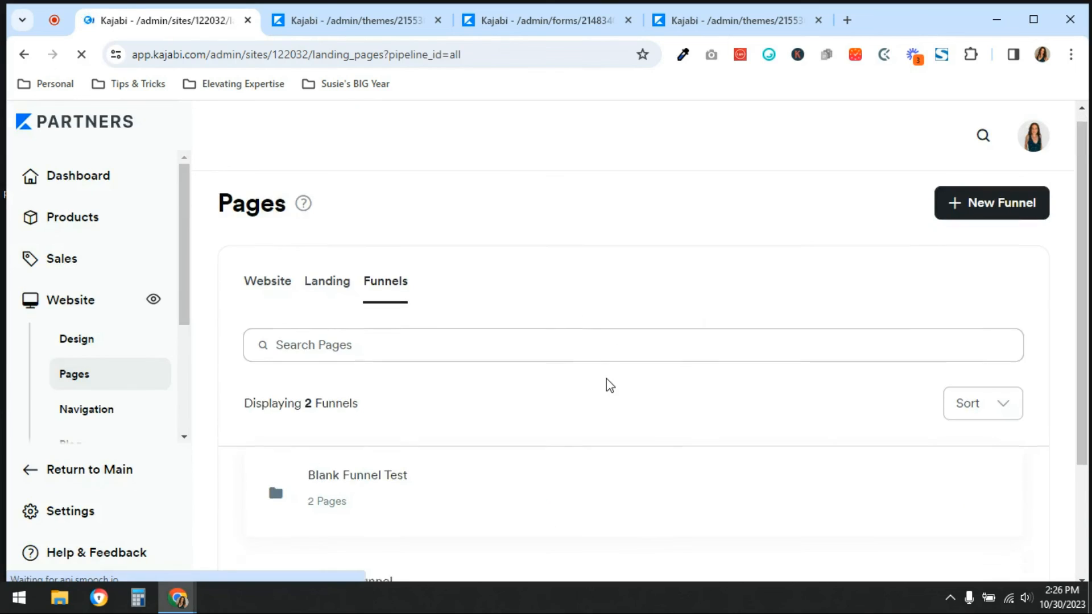
pyautogui.scroll(-3, 608, 385)
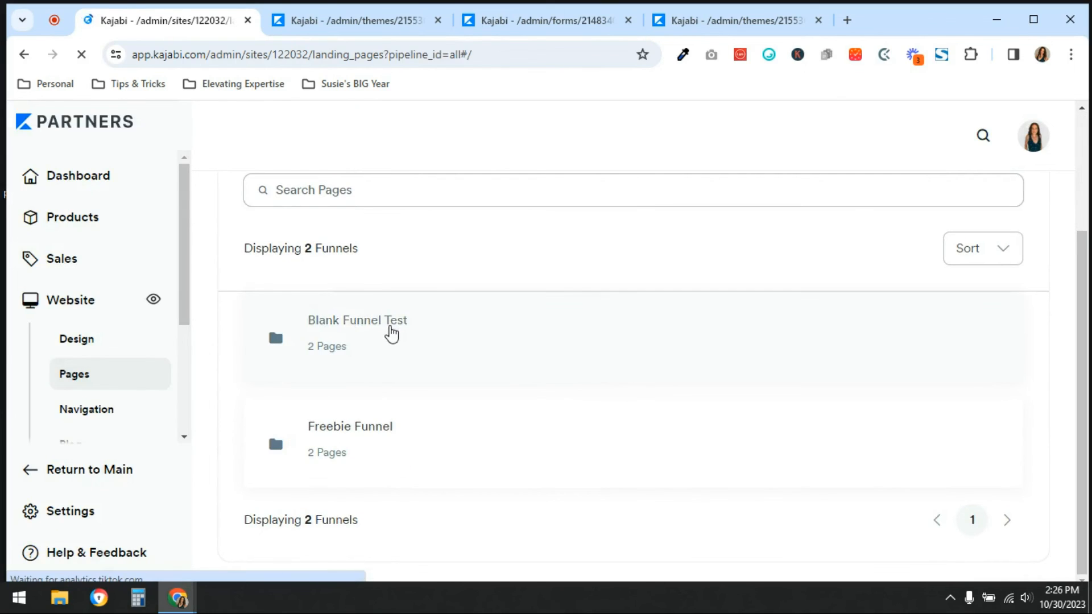